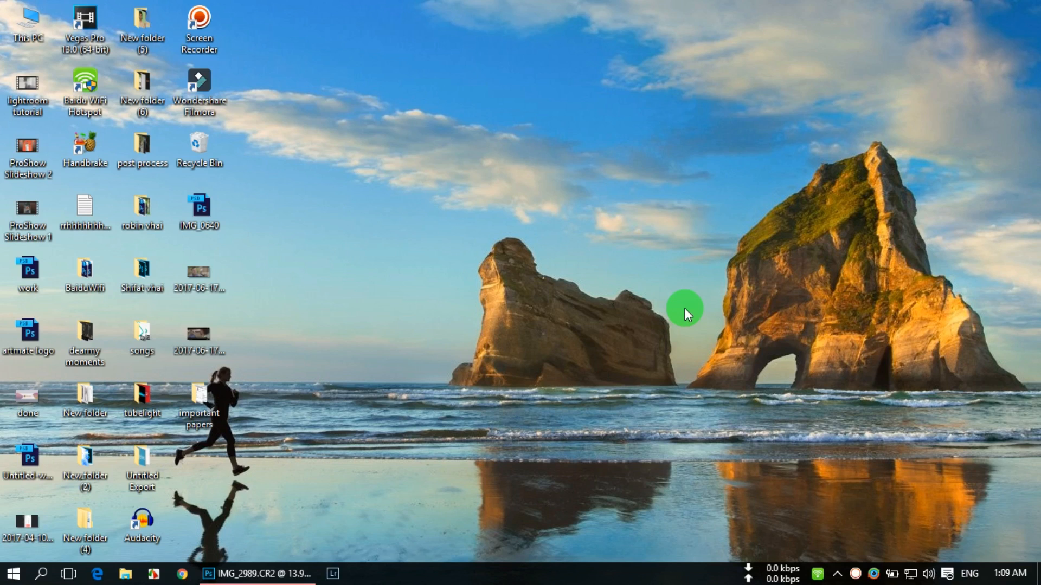
right_click(576, 209)
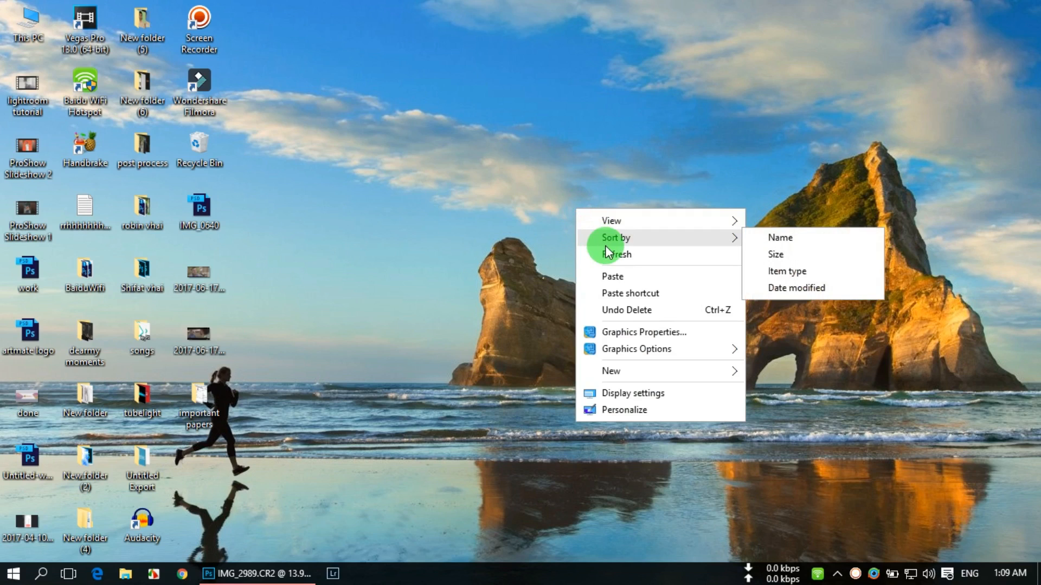
left_click(616, 258)
right_click(559, 219)
left_click(596, 265)
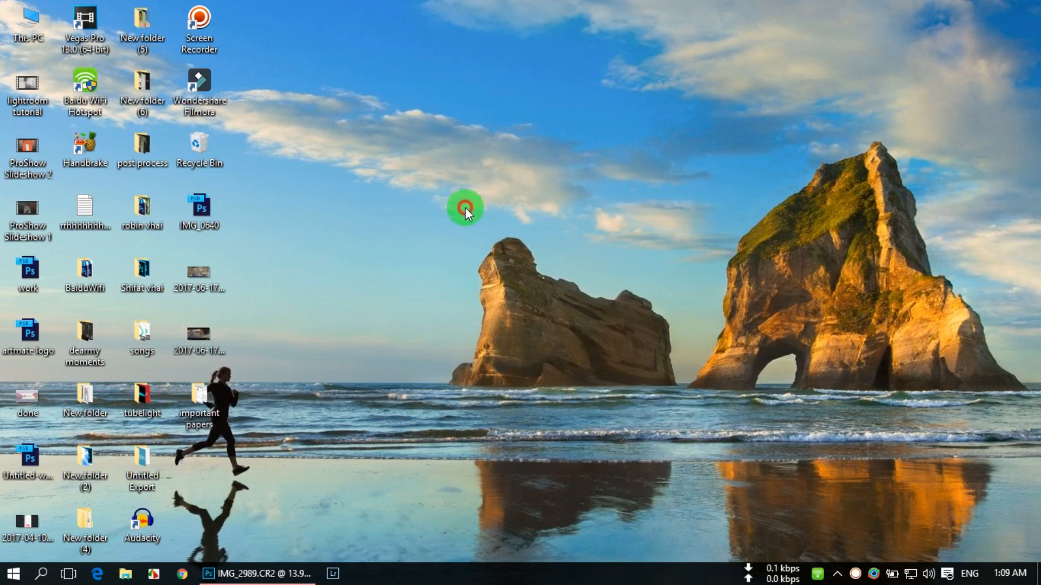
right_click(462, 197)
left_click(481, 243)
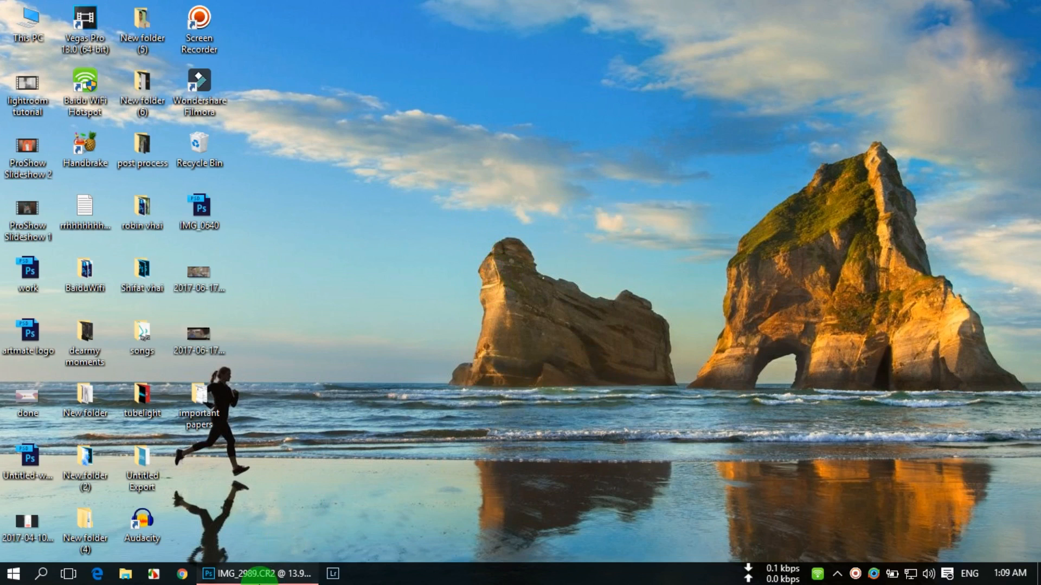
- Switch to Photoshop with the IMG_2989.CR2 portrait and unlock its Background layer
left_click(258, 573)
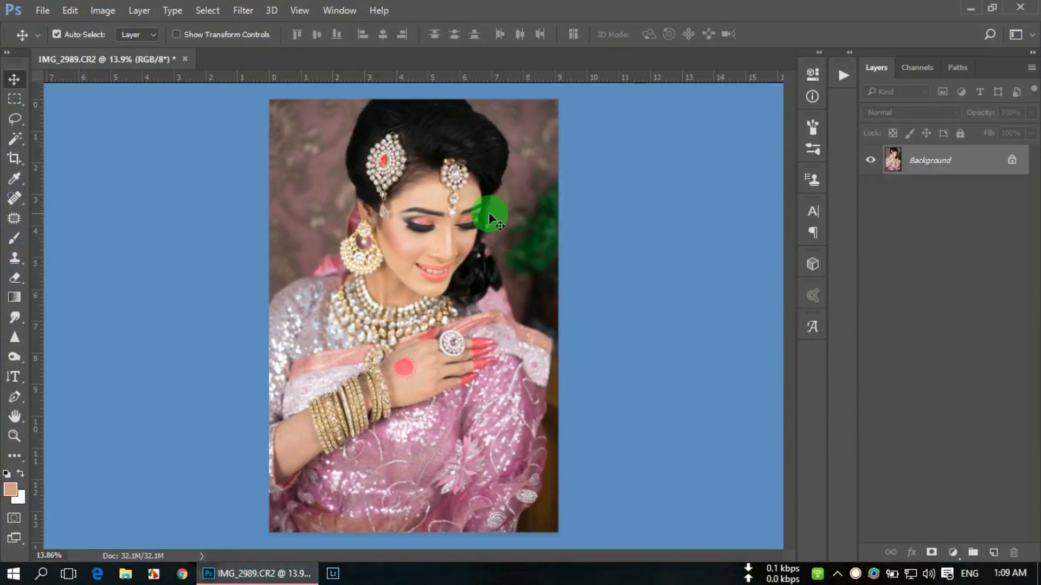
scroll(443, 199, "up", 1)
scroll(443, 197, "up", 1)
scroll(442, 197, "down", 3)
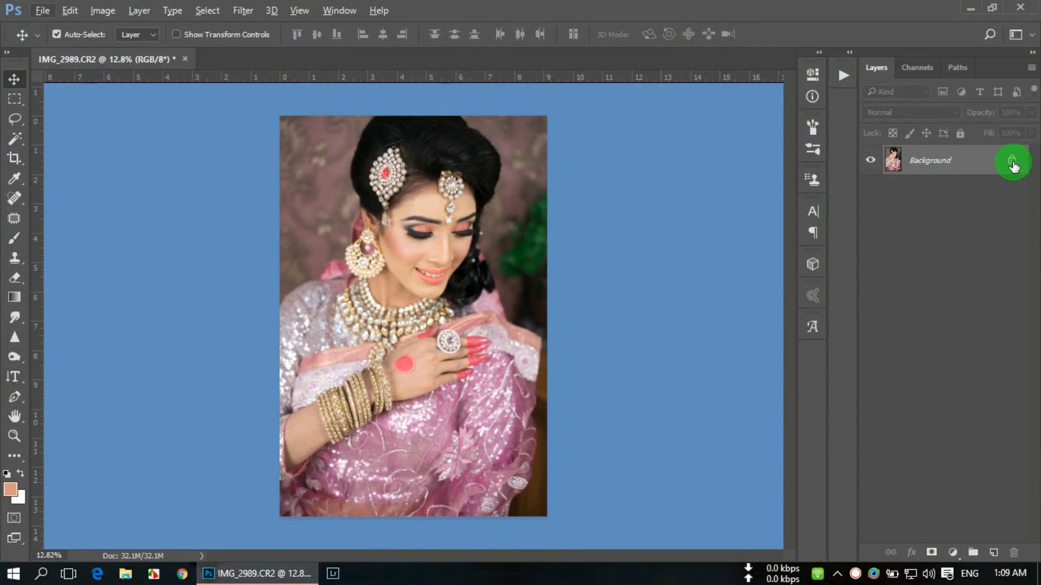
left_click(1011, 162)
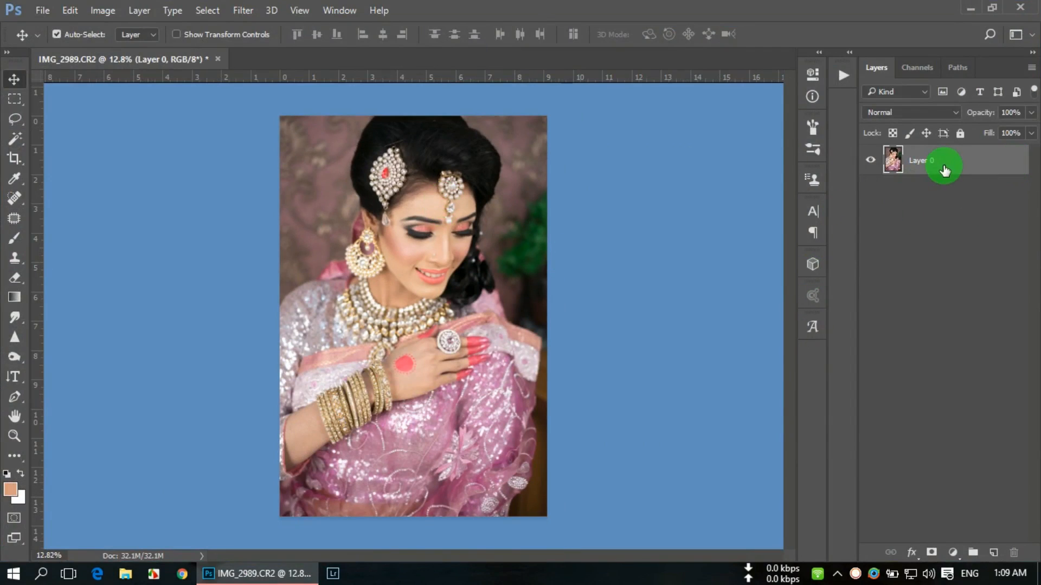
left_click_drag(950, 171, 994, 552)
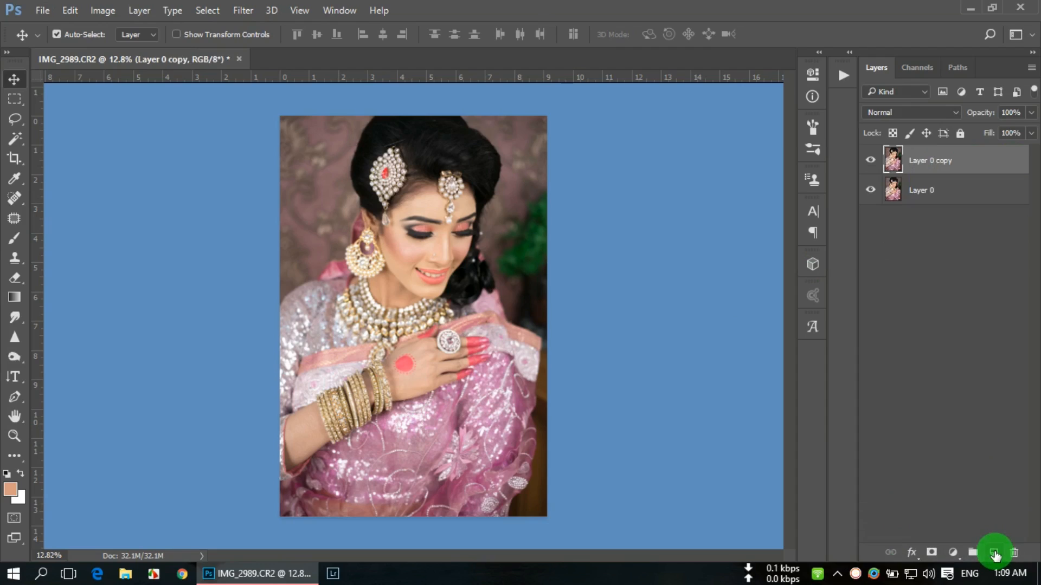
key("ctrl+a")
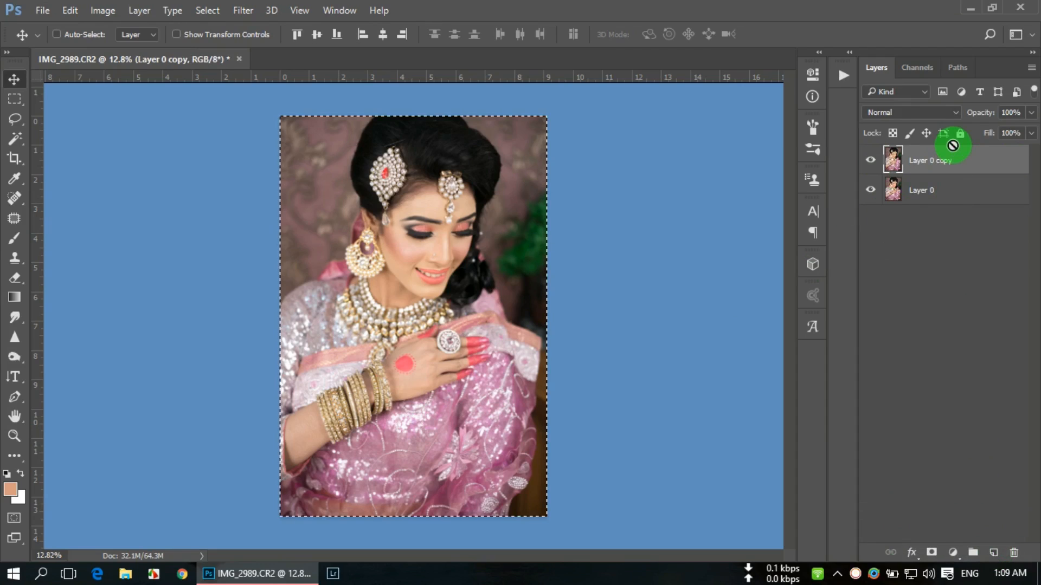
key("ctrl+d")
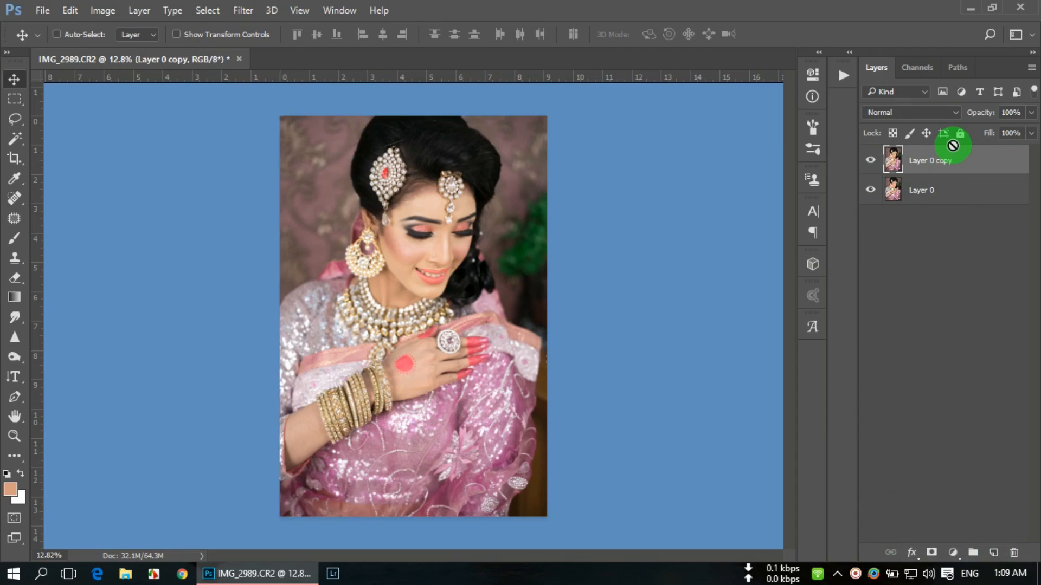
key("Delete")
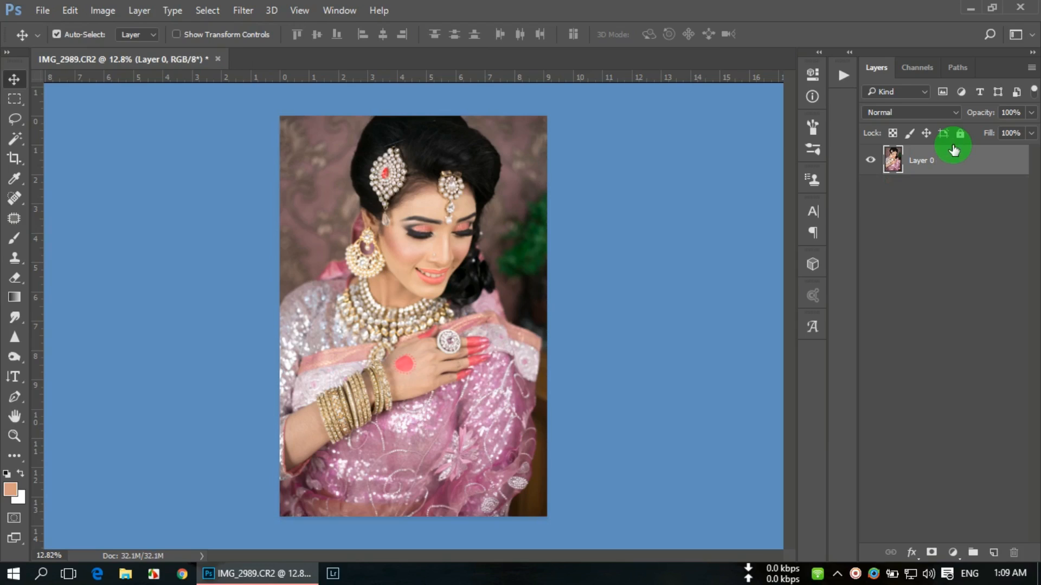
- Duplicate the unlocked photo layer and open the copy in the Camera Raw Filter
key("ctrl+j")
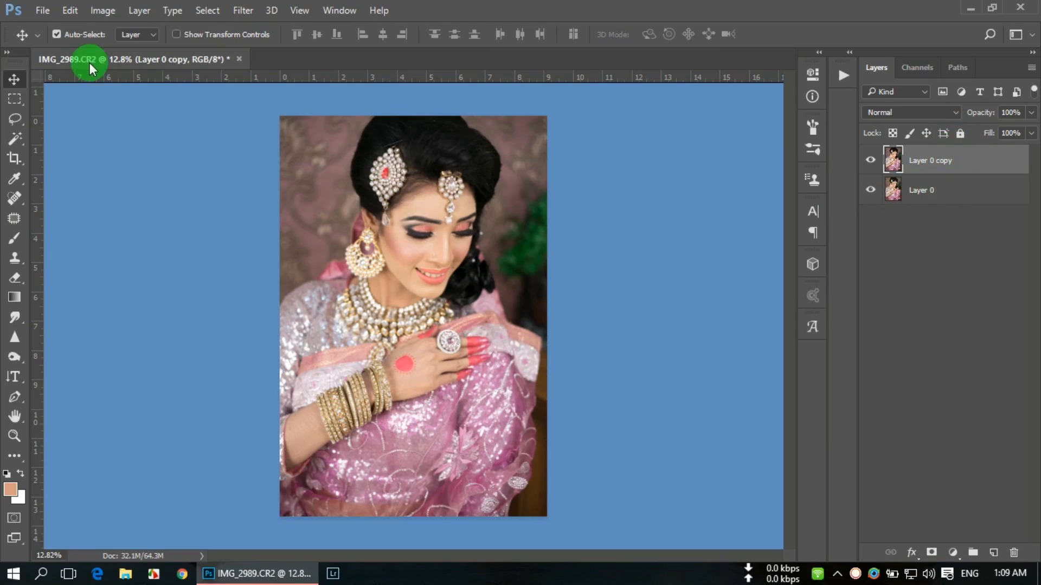
left_click(249, 16)
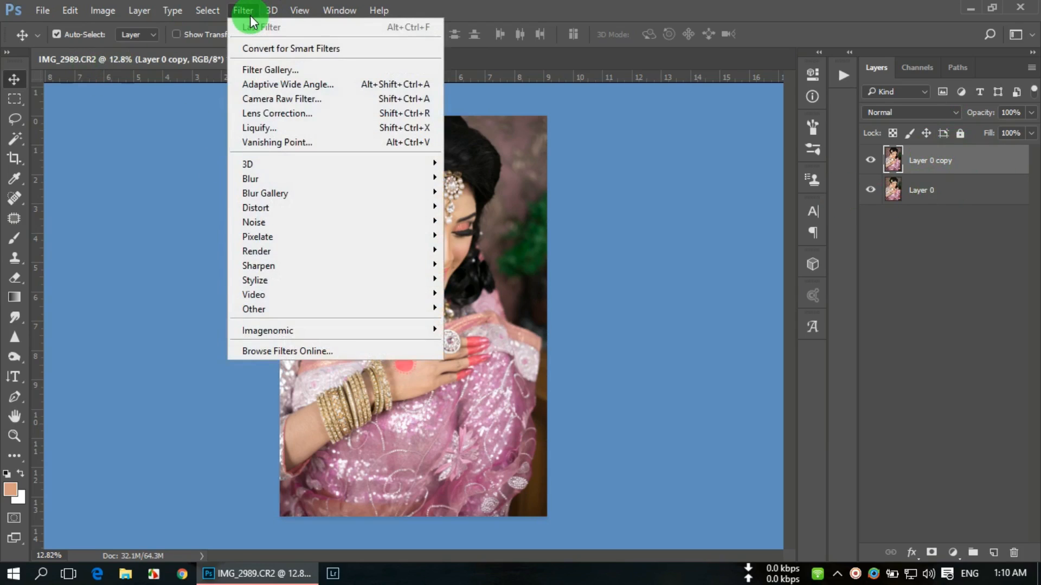
left_click(317, 101)
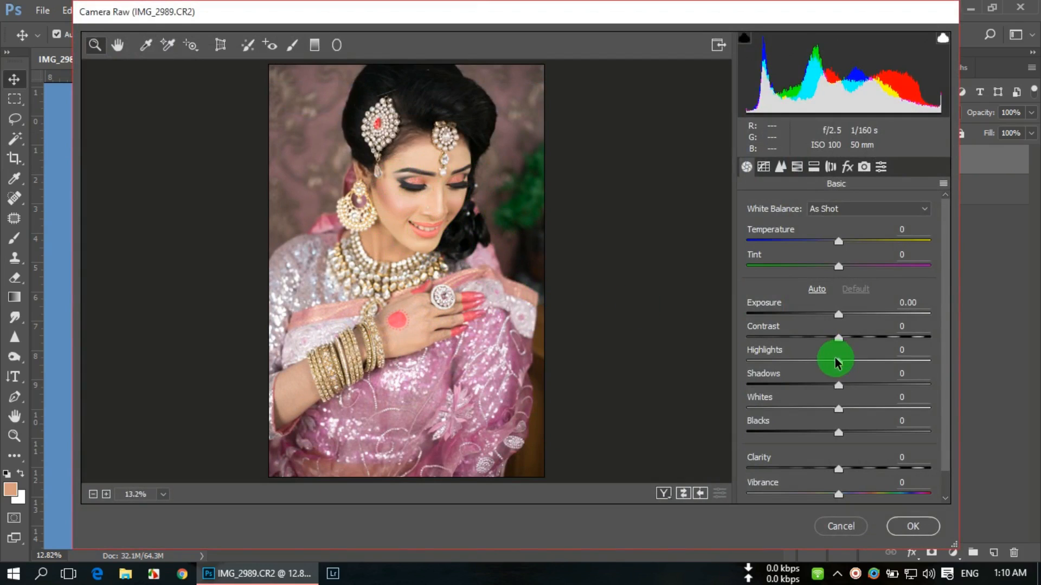
- Set the photo's exposure to -0.40, contrast to +7 and shadows to +32
left_click(839, 314)
left_click_drag(839, 315, 832, 314)
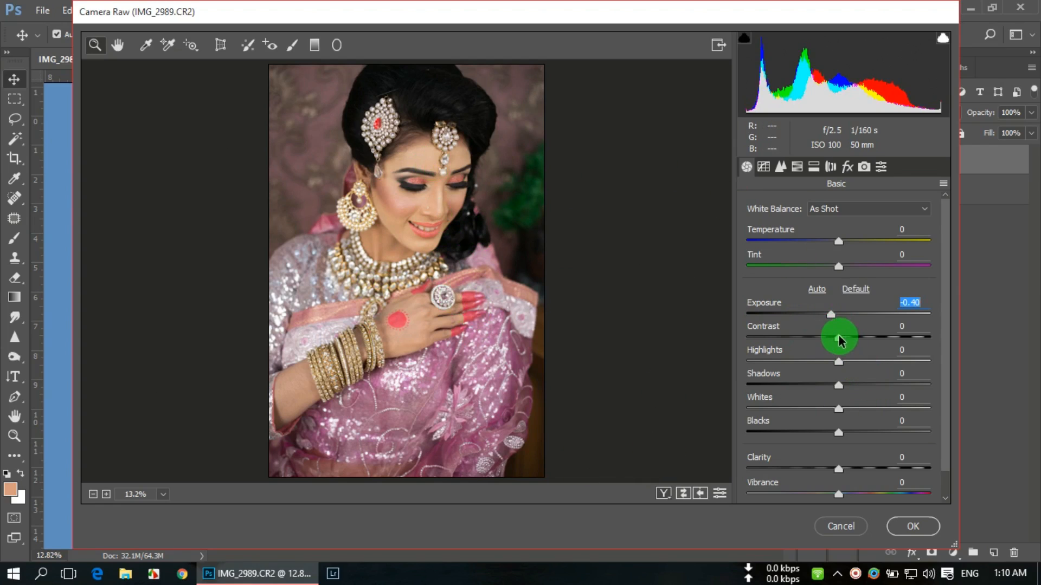
left_click_drag(839, 339, 844, 339)
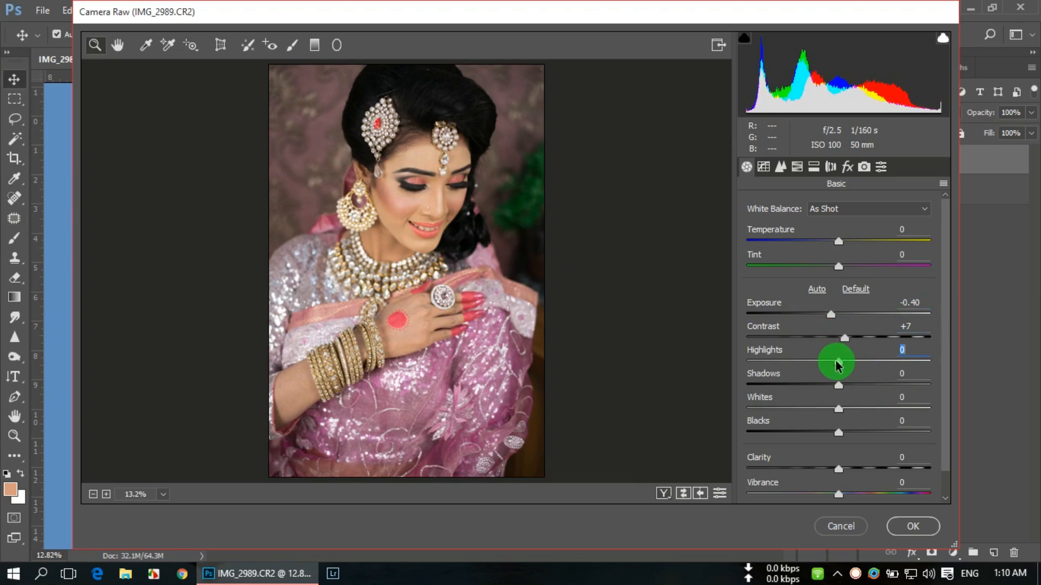
left_click(844, 384)
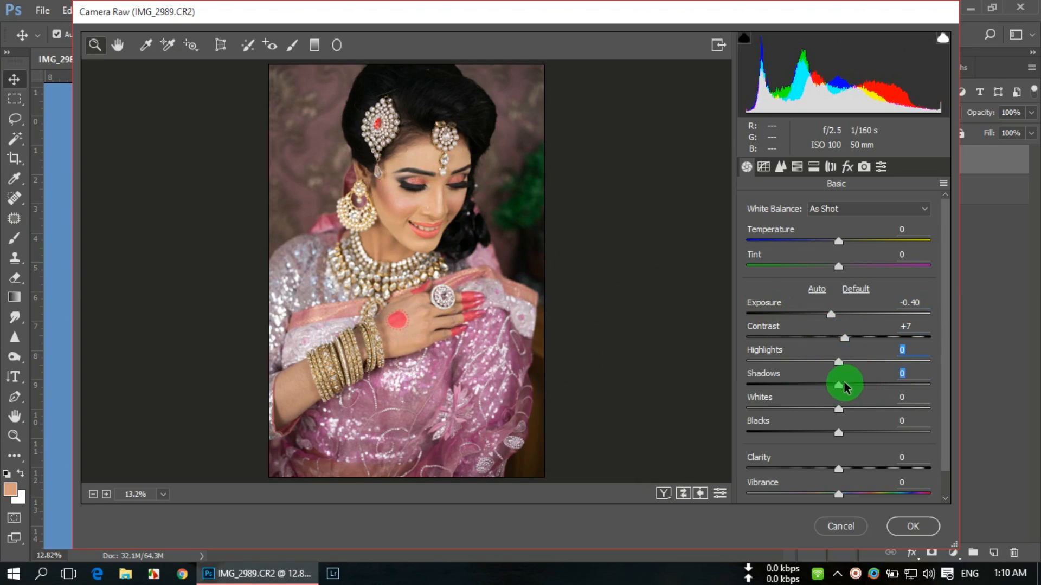
left_click_drag(843, 385, 869, 384)
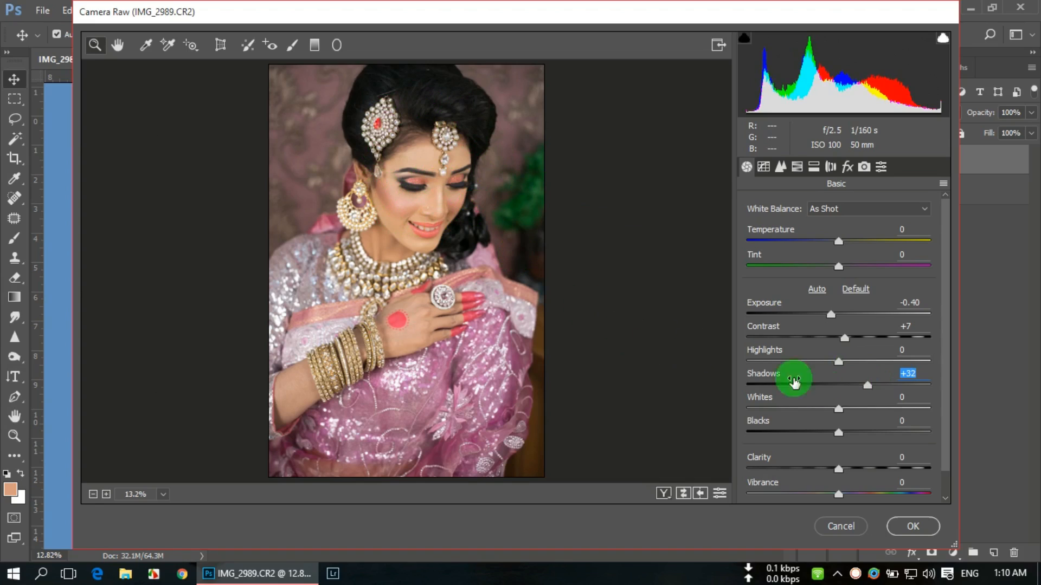
- Set whites to +8, blacks to -23, clarity to +9 and the white balance temperature to +2
left_click_drag(840, 412, 817, 444)
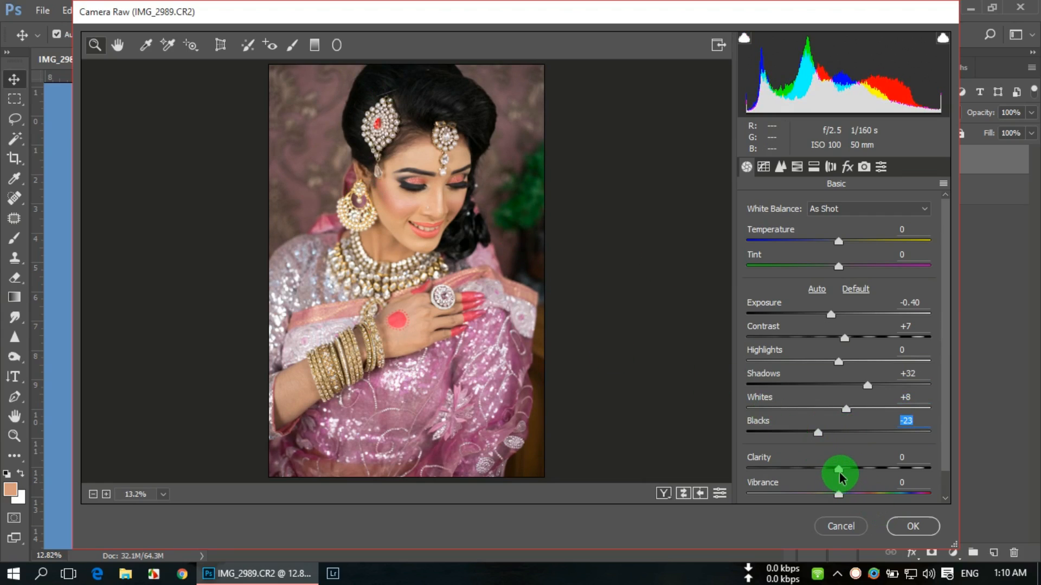
mouse_move(840, 473)
left_mouse_down()
mouse_move(857, 471)
mouse_move(851, 477)
left_mouse_up()
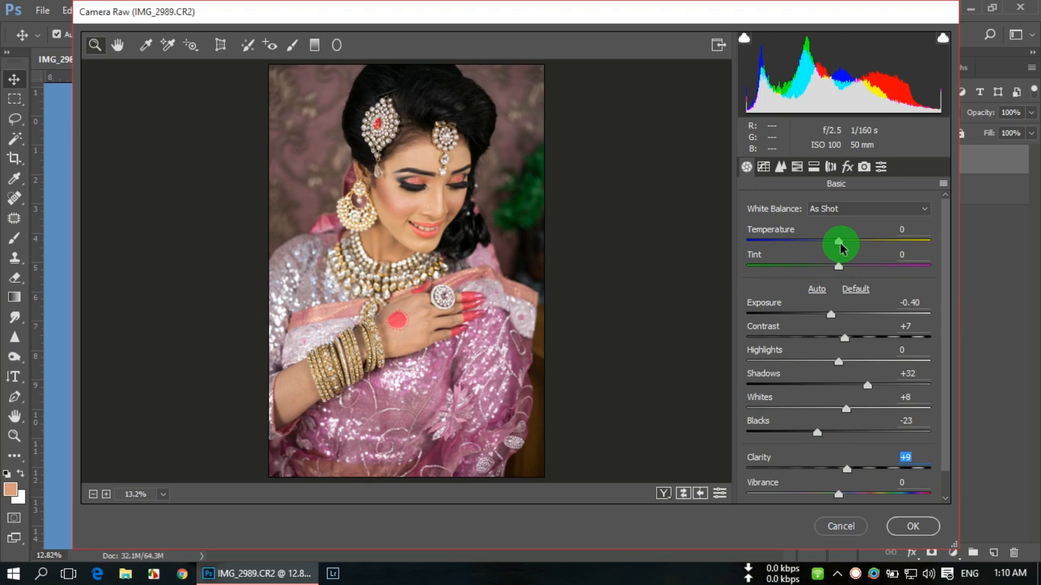
left_click_drag(840, 244, 842, 244)
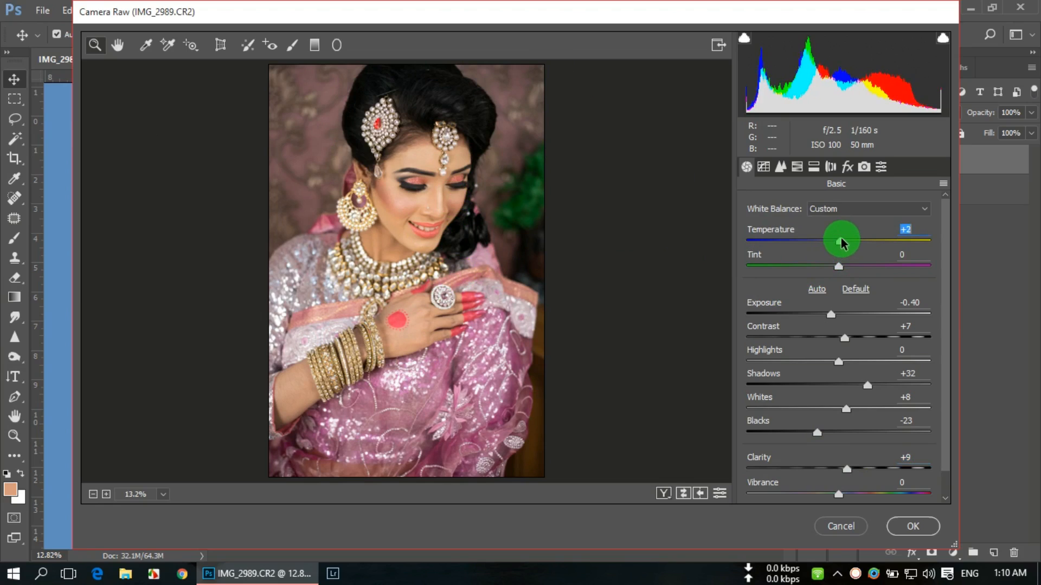
- Sharpen the photo with a sharpening amount of 41
left_click(780, 167)
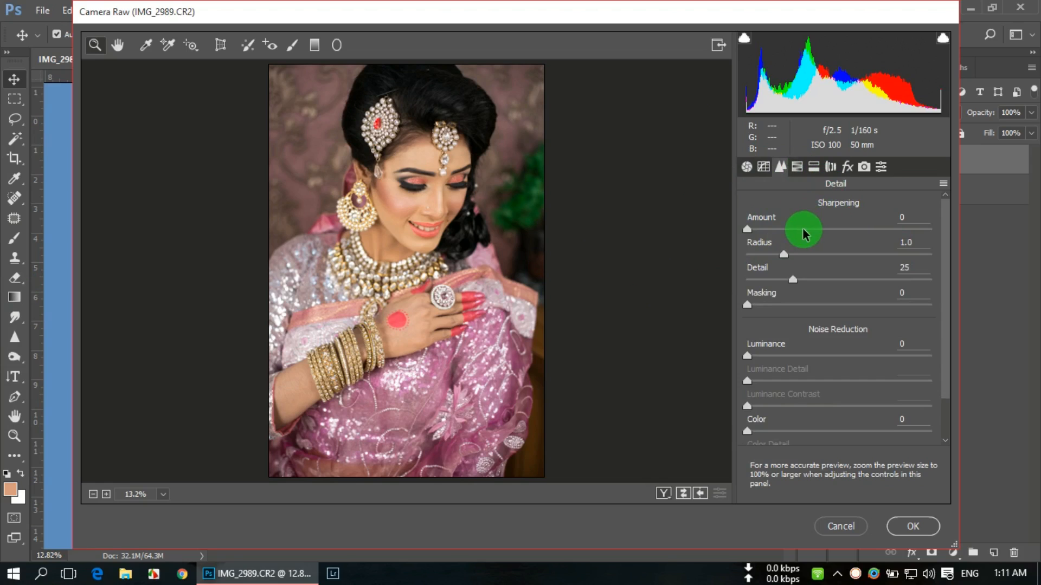
left_click_drag(747, 235, 797, 235)
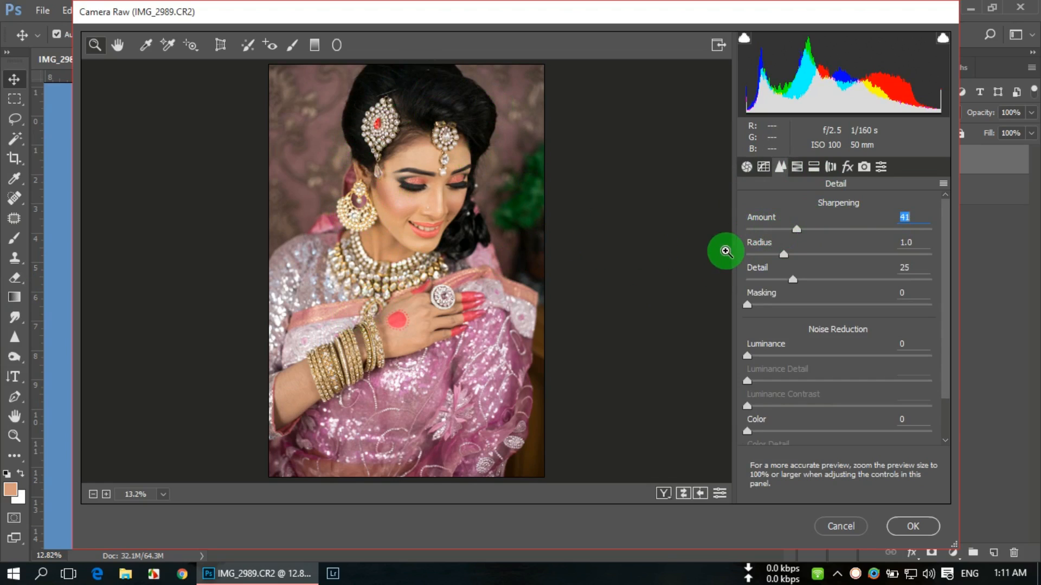
- Set the HSL saturation of reds to +18, oranges to -11, yellows to +23, purples to +22 and magentas to +23
left_click(802, 170)
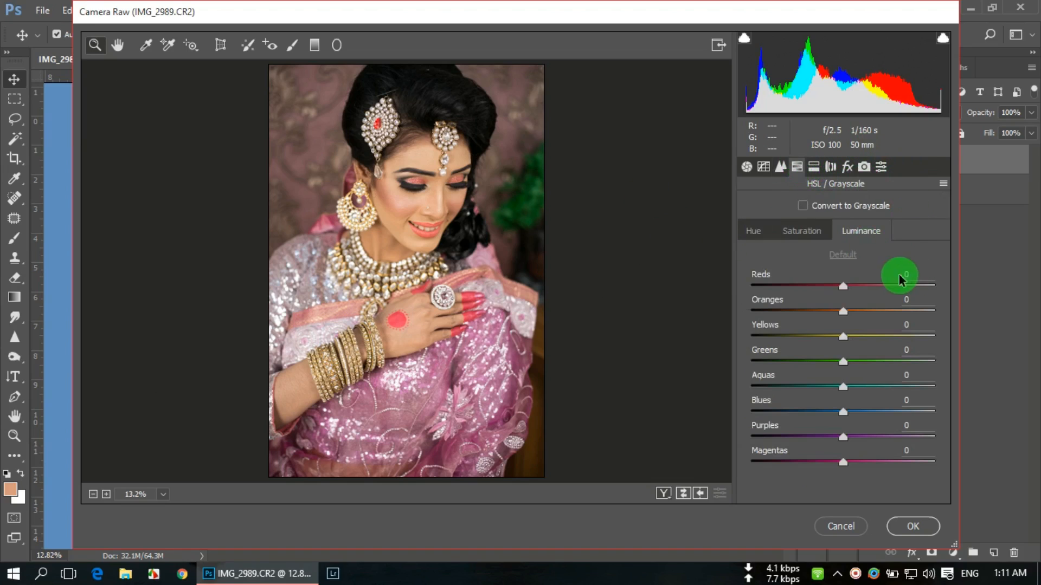
left_click(809, 241)
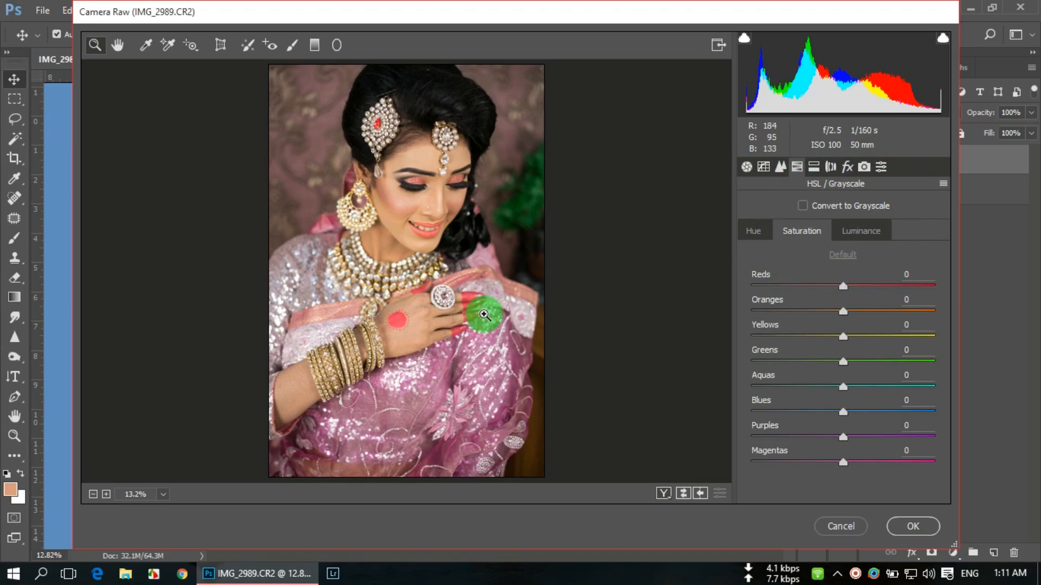
left_click_drag(844, 287, 860, 308)
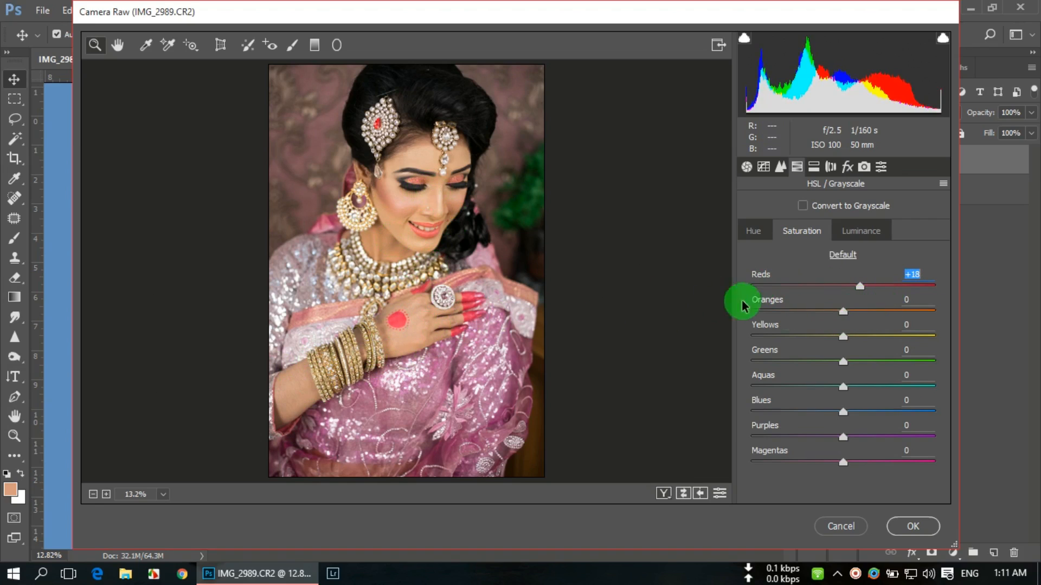
left_click_drag(842, 313, 857, 344)
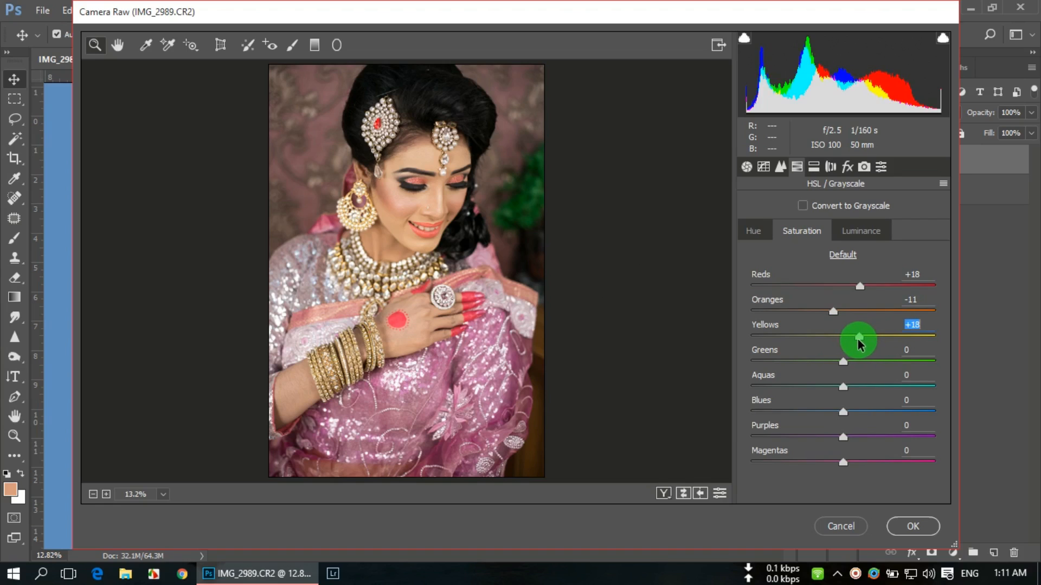
left_click_drag(859, 345, 864, 341)
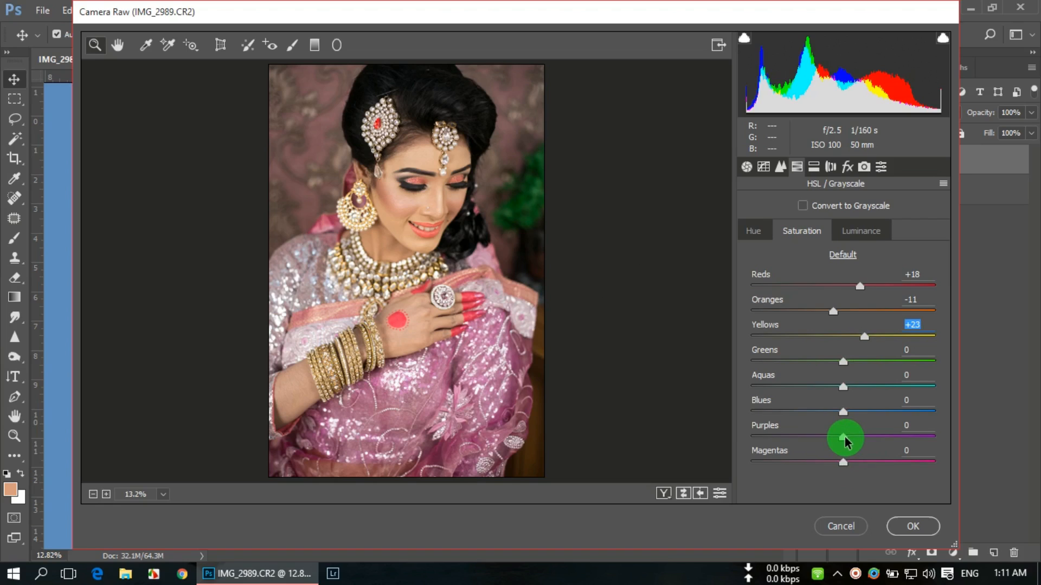
left_click_drag(844, 438, 862, 465)
left_click(842, 463)
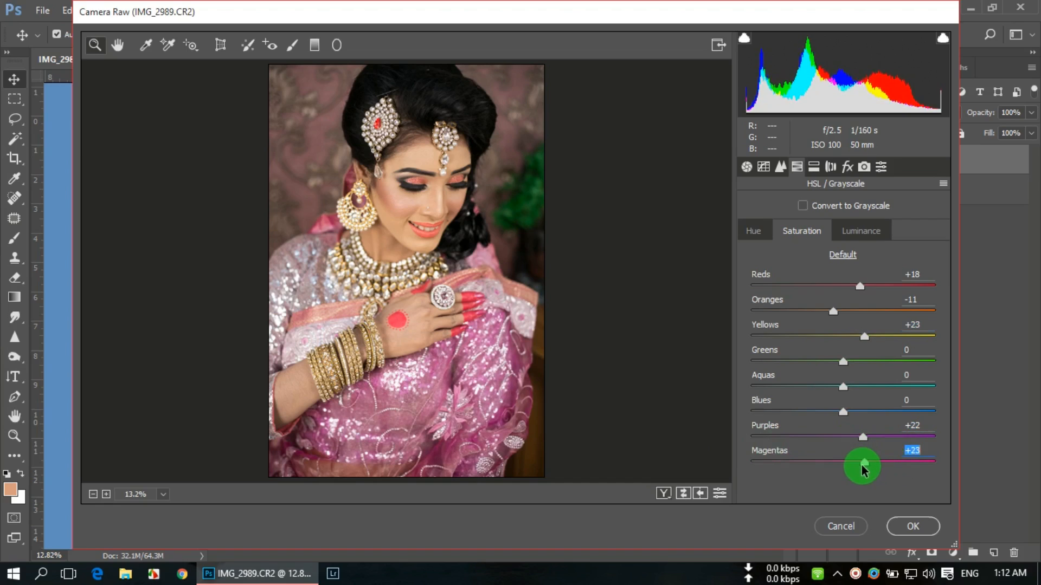
- Set the HSL luminance of reds to -8, oranges to +9, yellows to -11, purples to -12 and magentas to -10
left_click(873, 232)
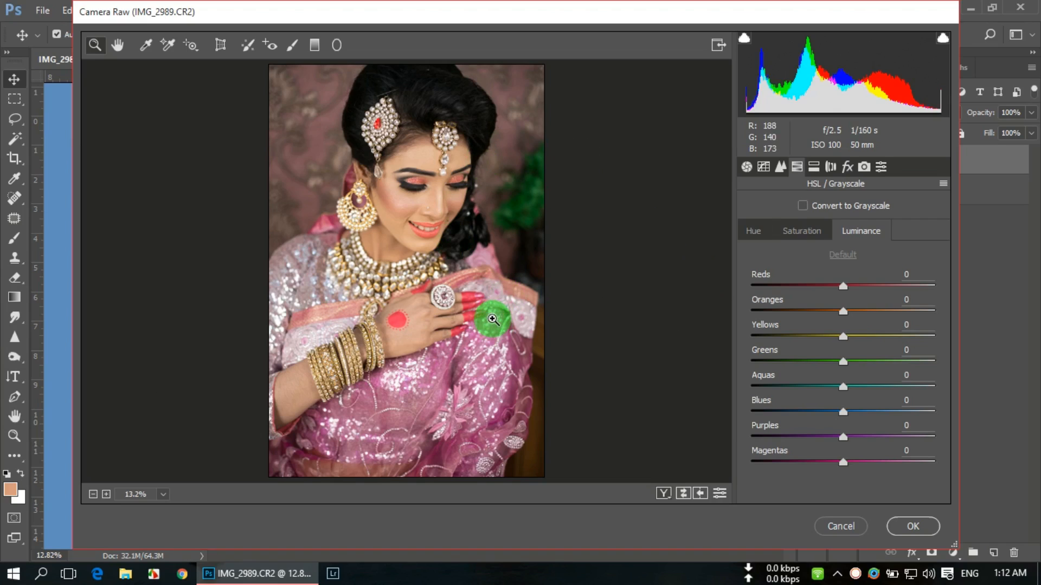
left_click_drag(849, 313, 834, 292)
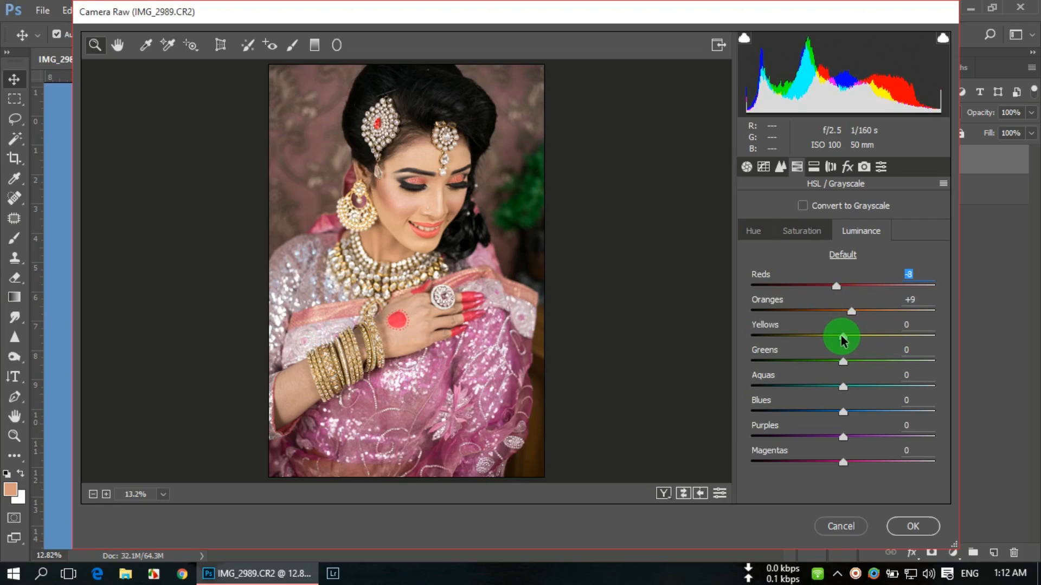
left_click_drag(824, 340, 831, 339)
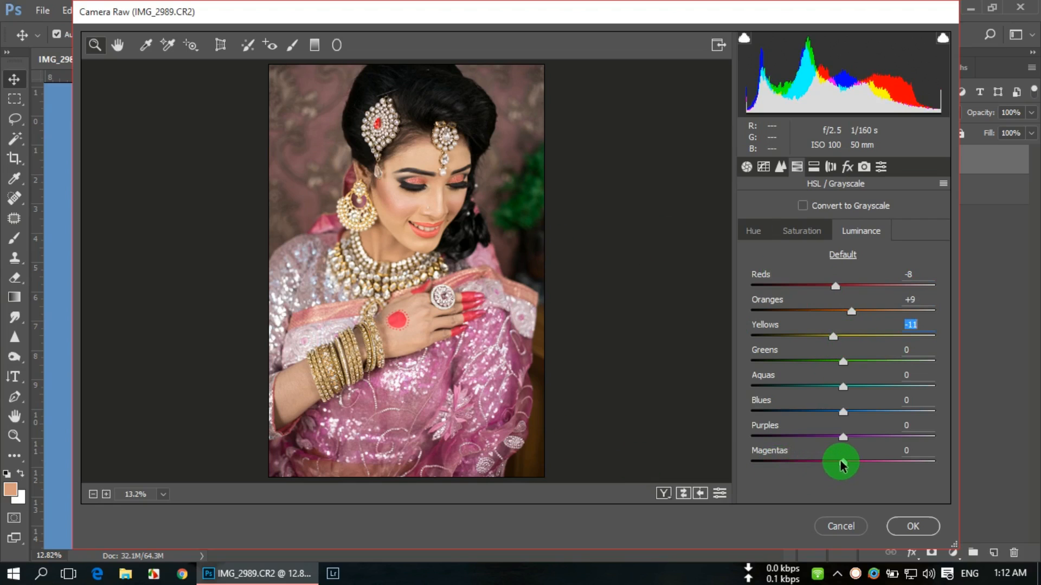
left_click_drag(838, 465, 839, 446)
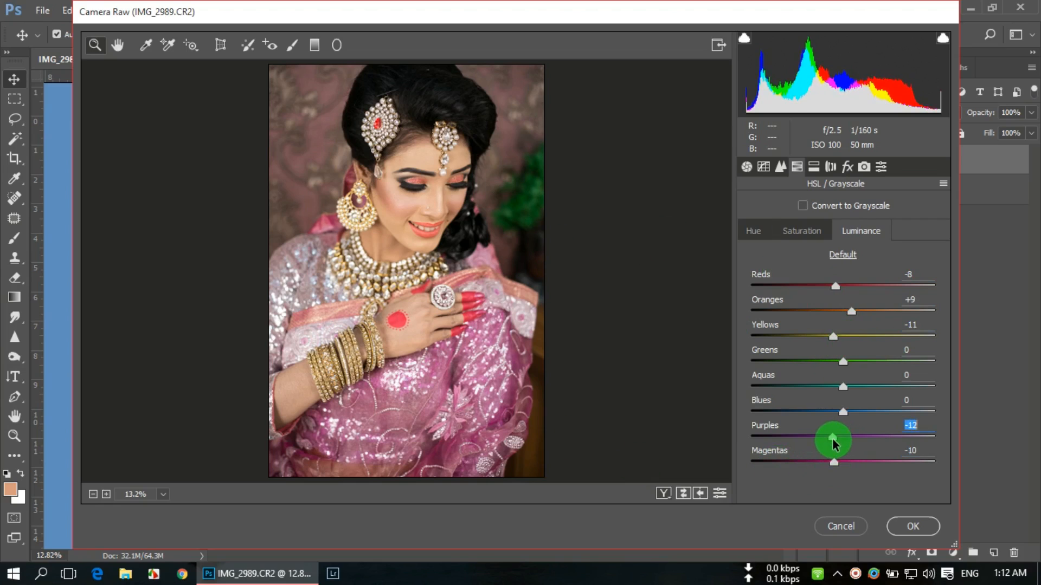
- Split-tone the highlights with hue 195 and saturation 3, and set the balance to +37
left_click(818, 167)
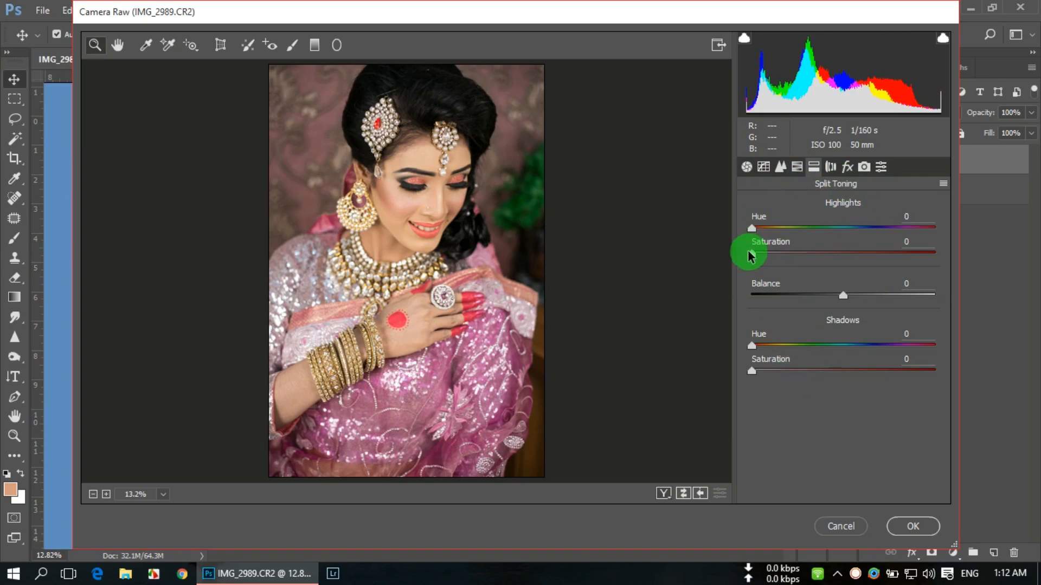
left_click_drag(752, 256, 842, 234)
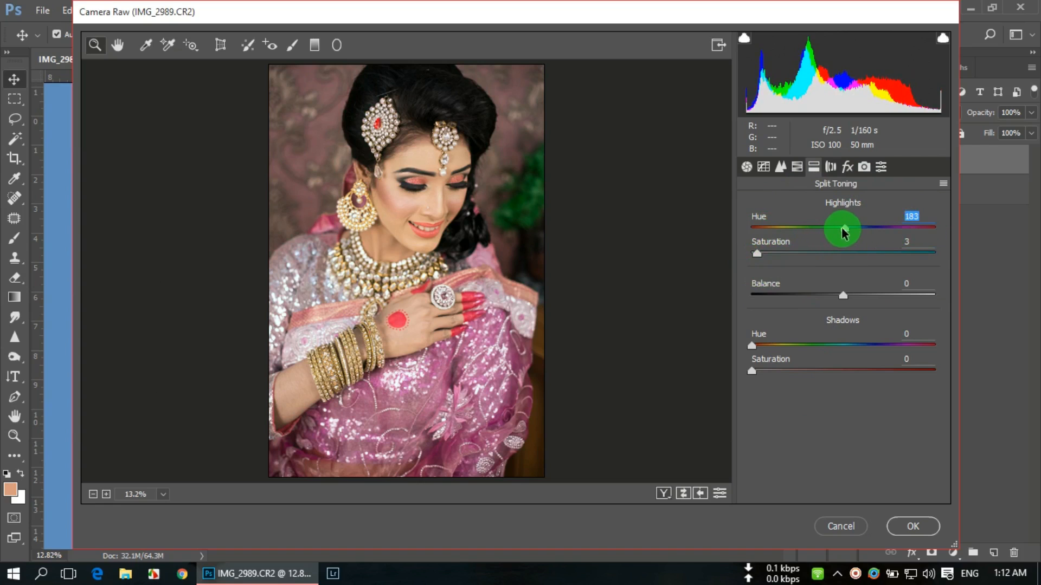
left_click_drag(843, 295, 876, 298)
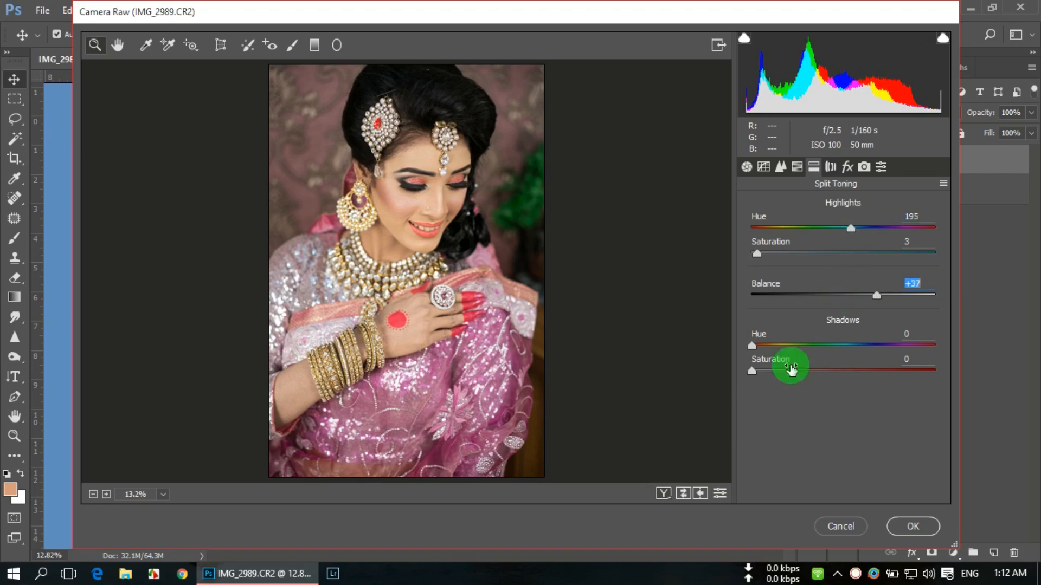
- Split-tone the shadows with hue 227 and saturation 18
left_click_drag(753, 369, 865, 358)
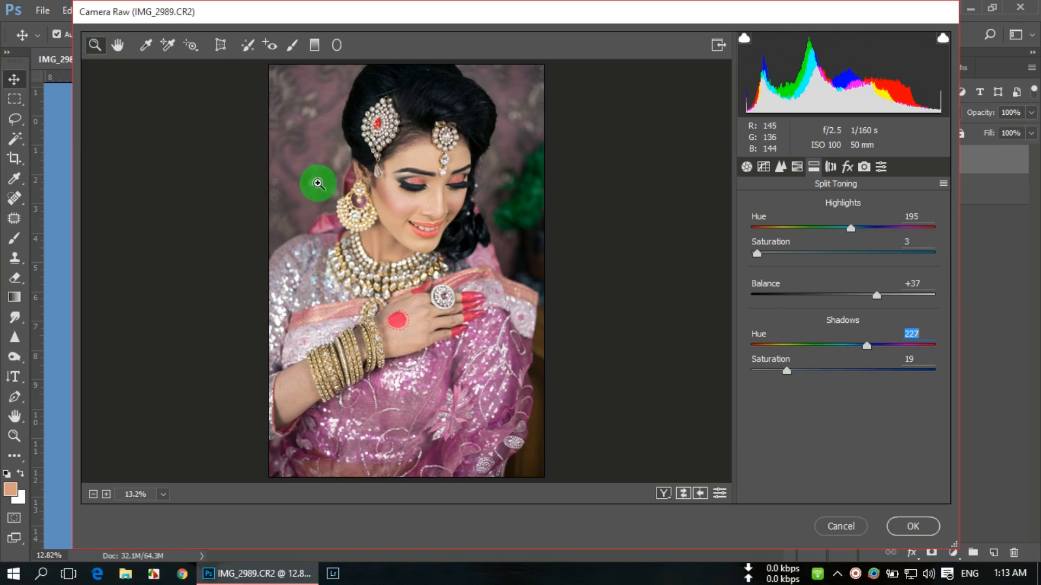
left_click_drag(788, 372, 787, 371)
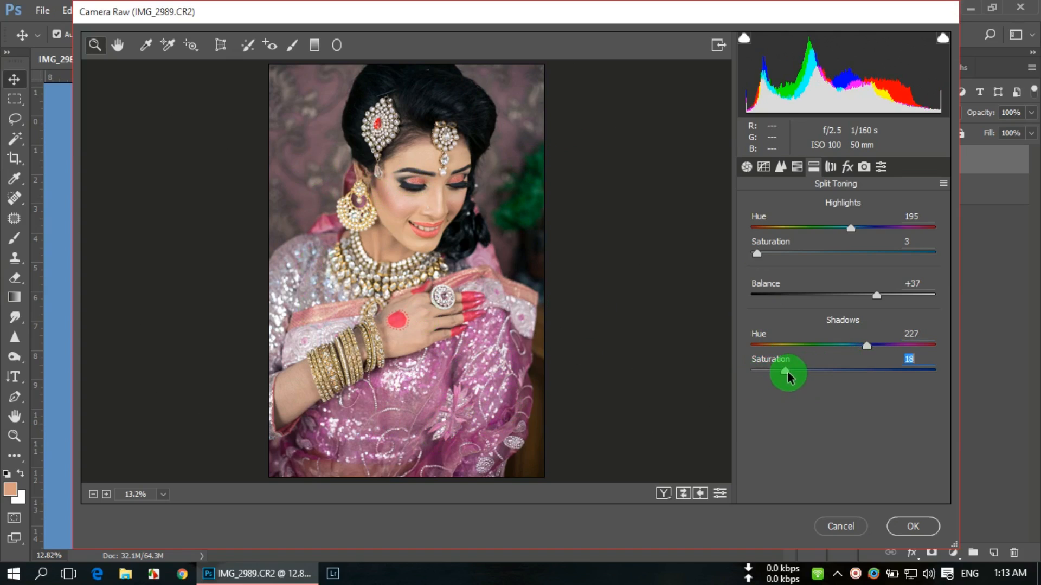
- Set Dehaze to +4 and add a post-crop vignette with amount -10, midpoint 18, roundness +33 and feather 85
left_click(847, 167)
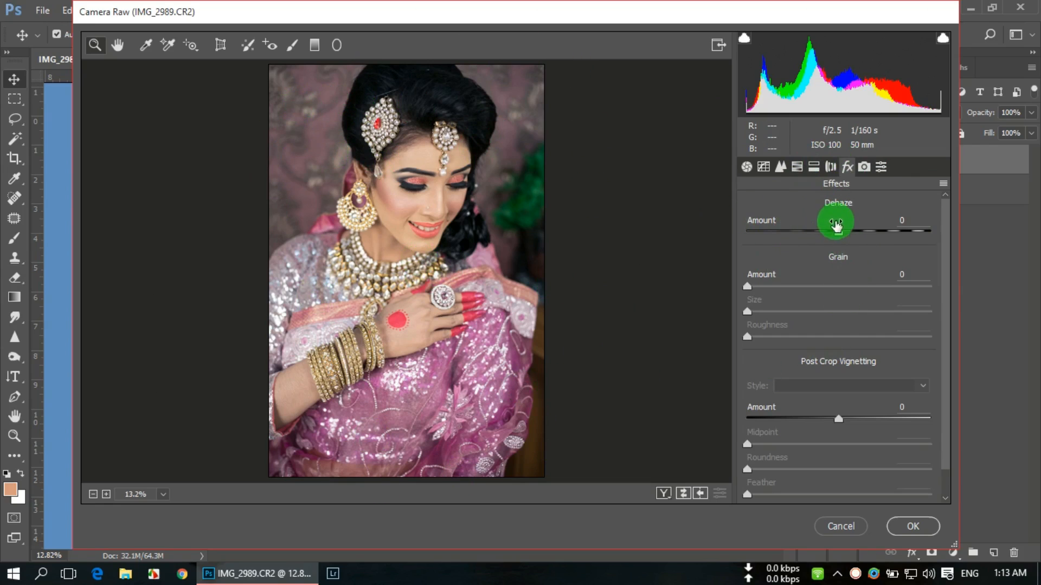
left_click_drag(838, 234, 840, 234)
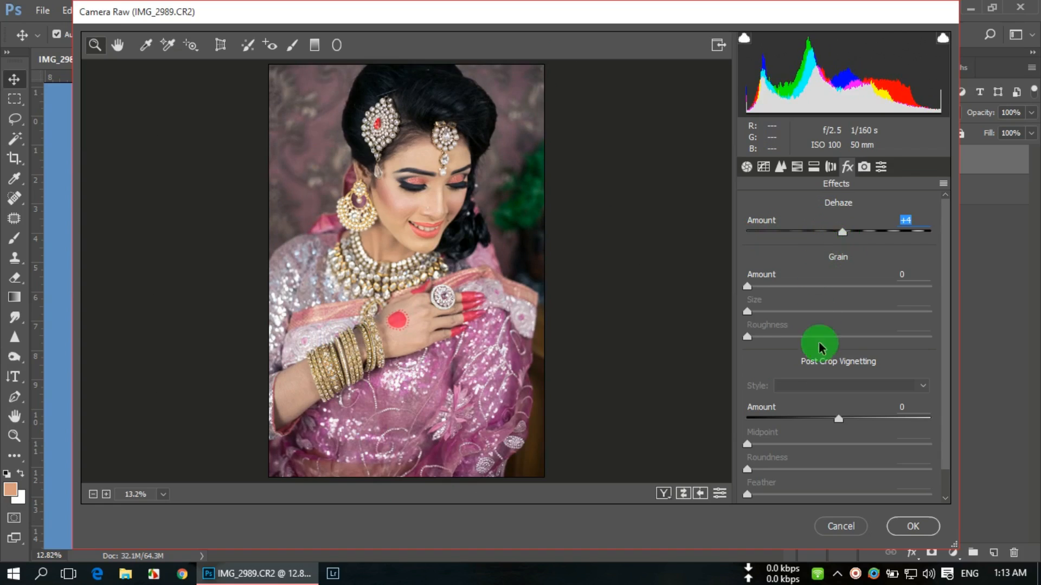
left_click_drag(841, 421, 781, 446)
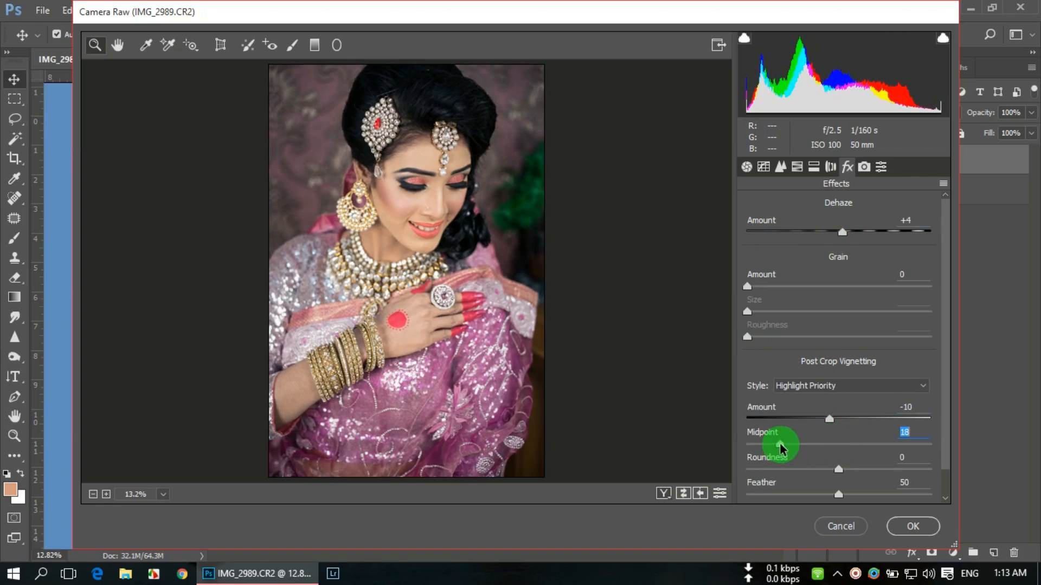
left_click(846, 466)
left_click_drag(848, 468, 904, 494)
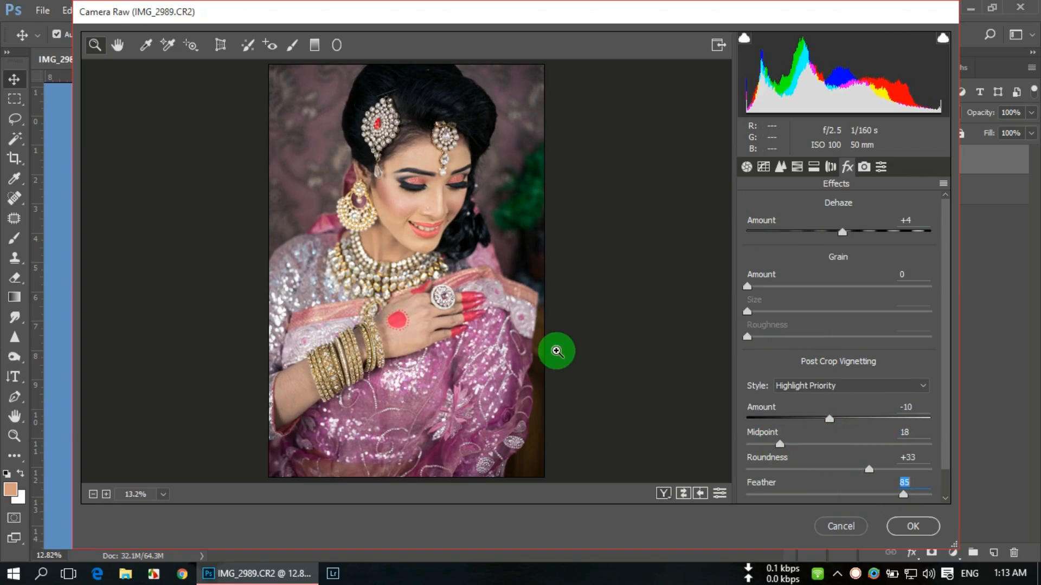
- Set the camera calibration's blue primary to hue +3 and saturation +2, and apply the Camera Raw Filter
left_click(867, 169)
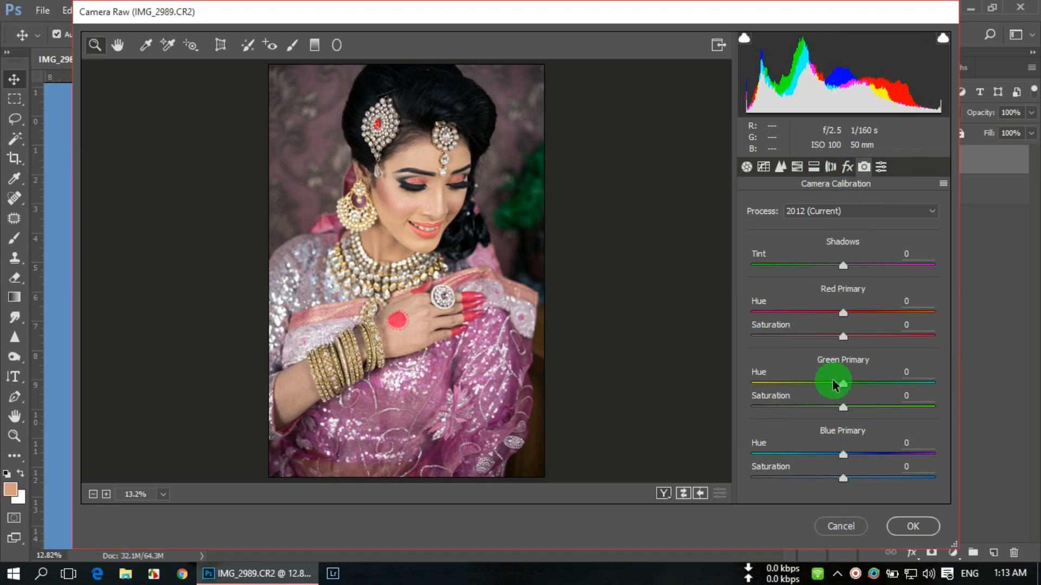
mouse_move(843, 463)
left_mouse_down()
mouse_move(786, 457)
mouse_move(844, 462)
left_mouse_up()
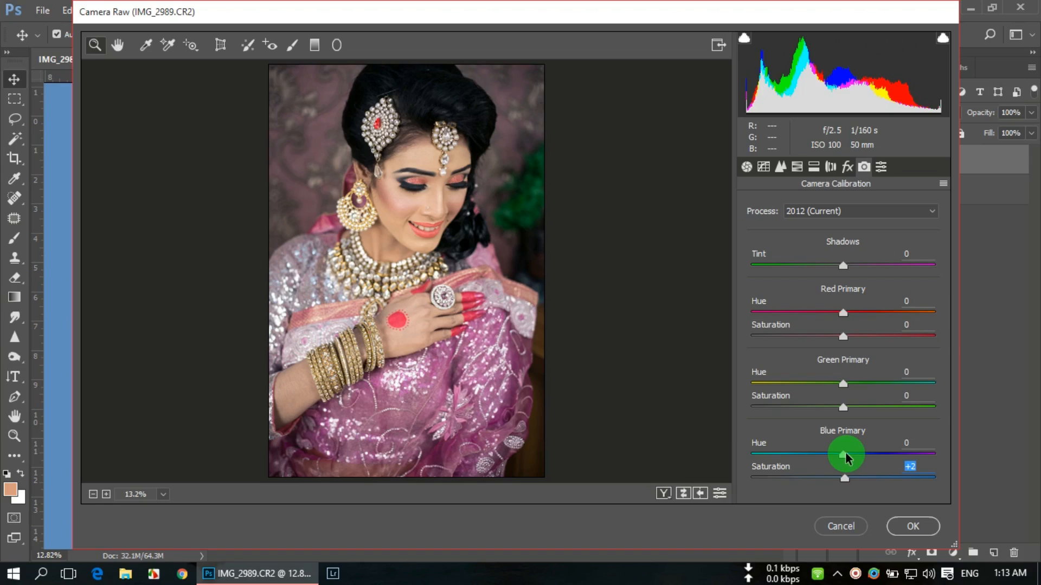
left_click_drag(845, 454, 790, 461)
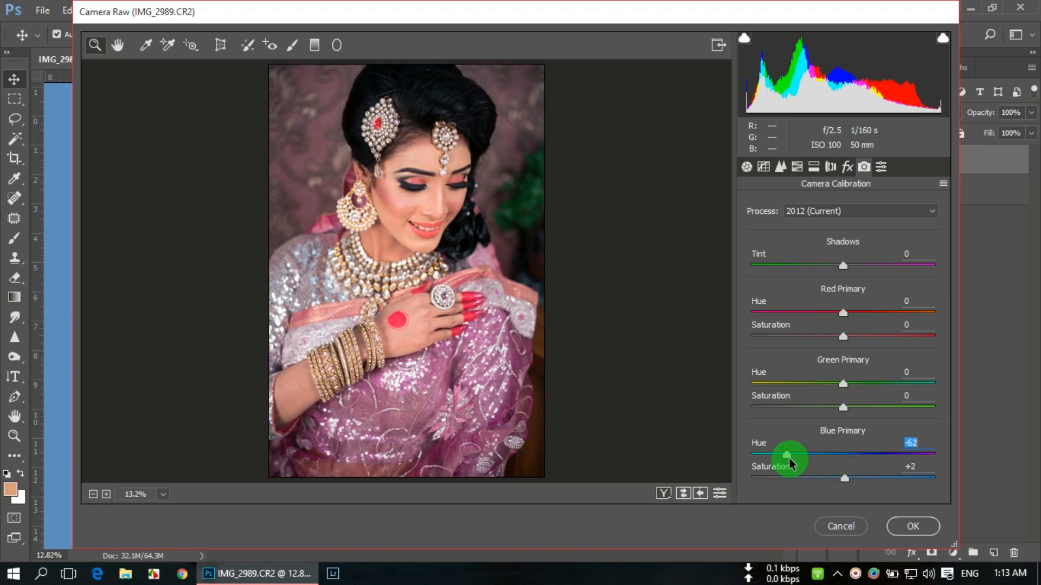
left_click_drag(858, 454, 847, 459)
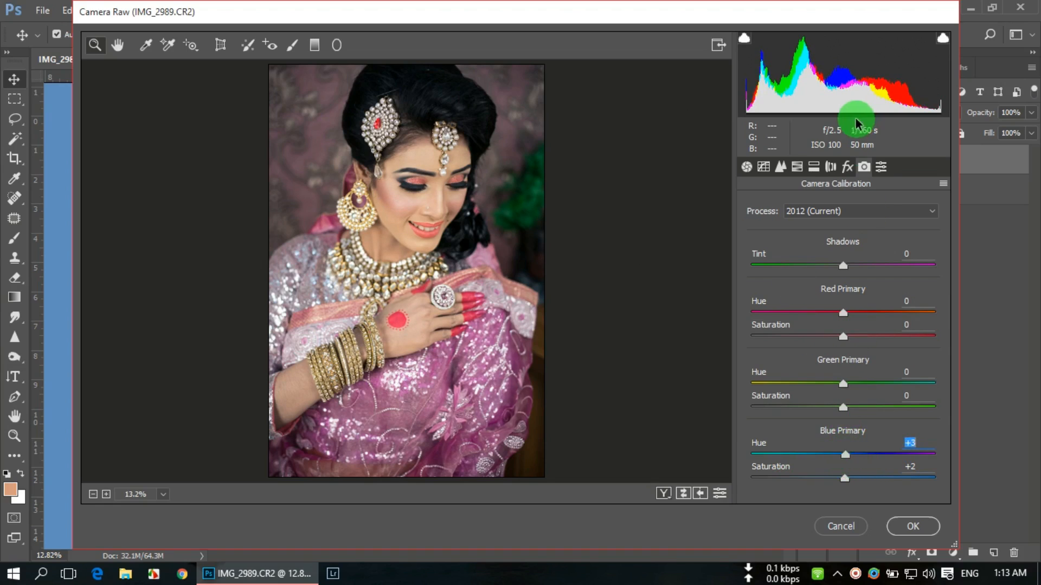
left_click(913, 527)
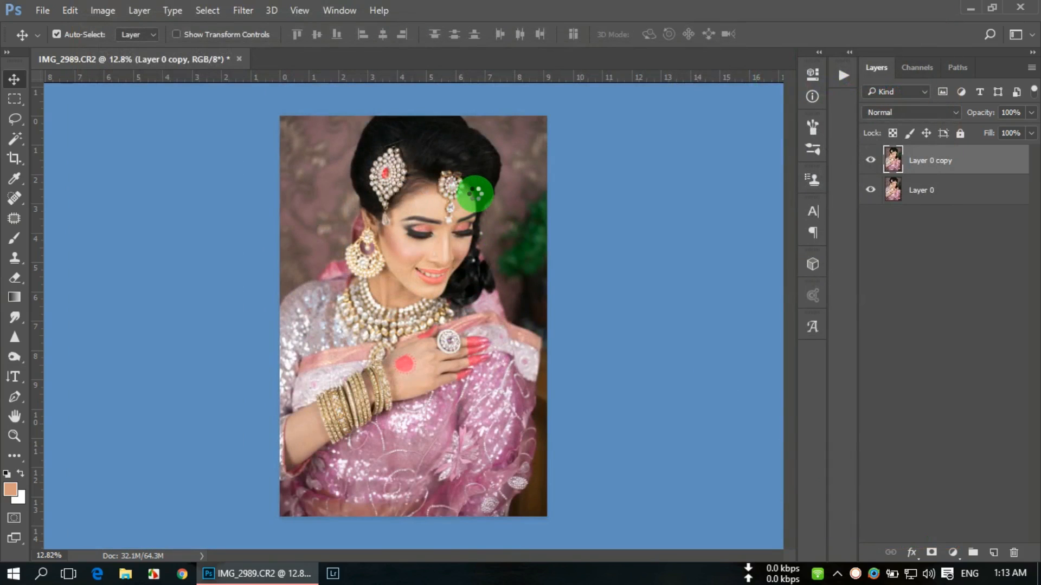
- Compare the portrait before and after grading by toggling the visibility of Layer 0 copy
scroll(463, 217, "up", 1)
left_click(870, 159)
left_click(870, 159)
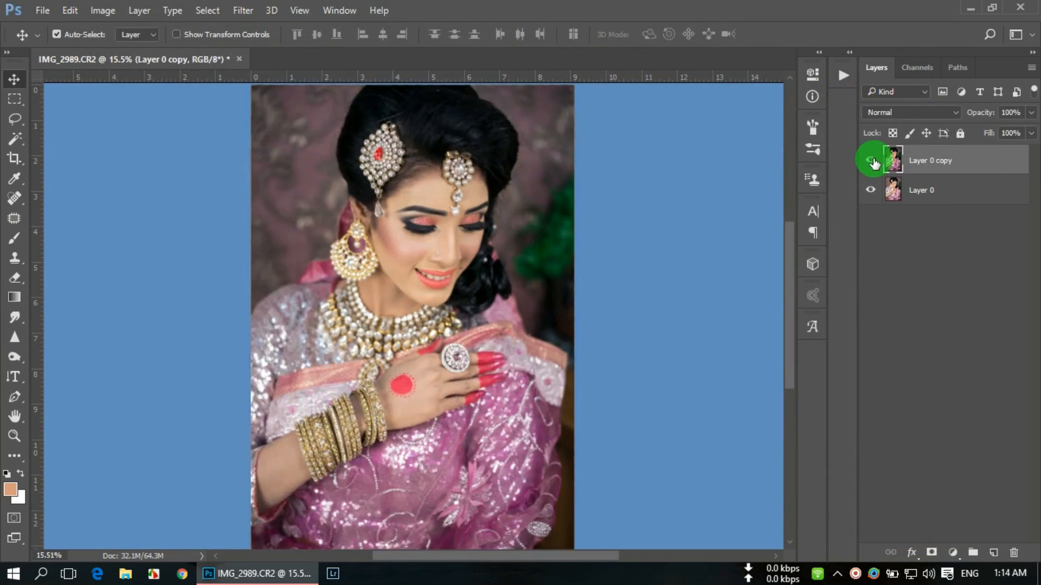
scroll(468, 213, "down", 1)
left_click(870, 160)
left_click(870, 160)
left_click(870, 160)
left_click(871, 160)
scroll(404, 222, "up", 5)
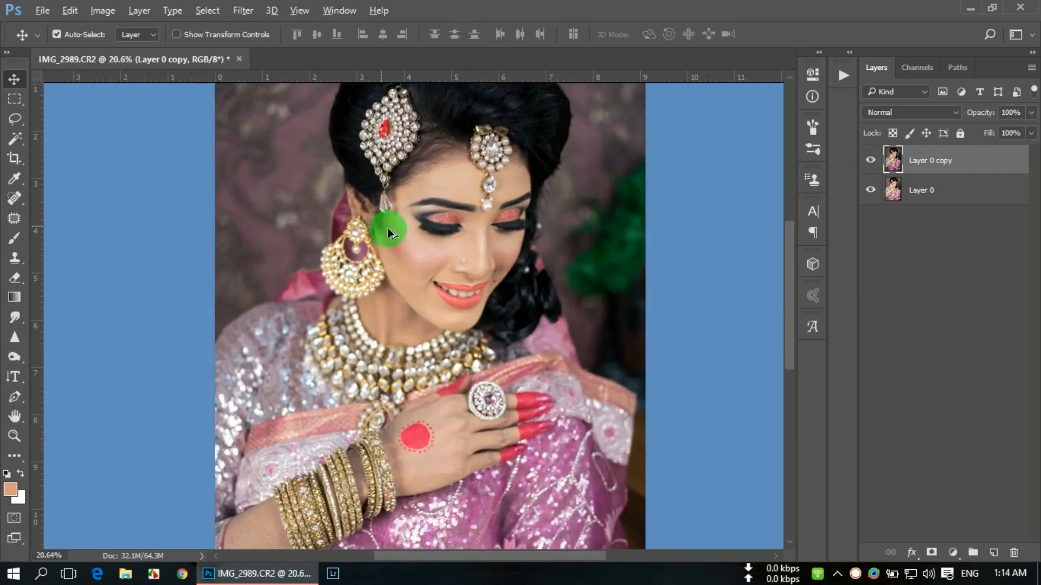
- Examine the skin around the eyes, cheeks, nose and chin for blemishes with the Spot Healing Brush active
scroll(677, 231, "up", 8)
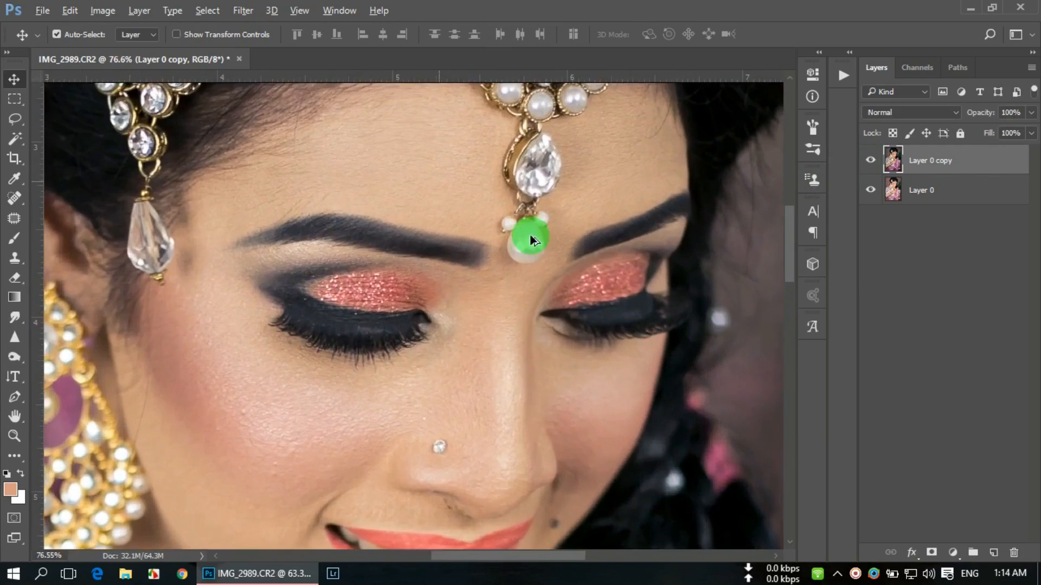
scroll(530, 183, "down", 3)
scroll(531, 184, "down", 4)
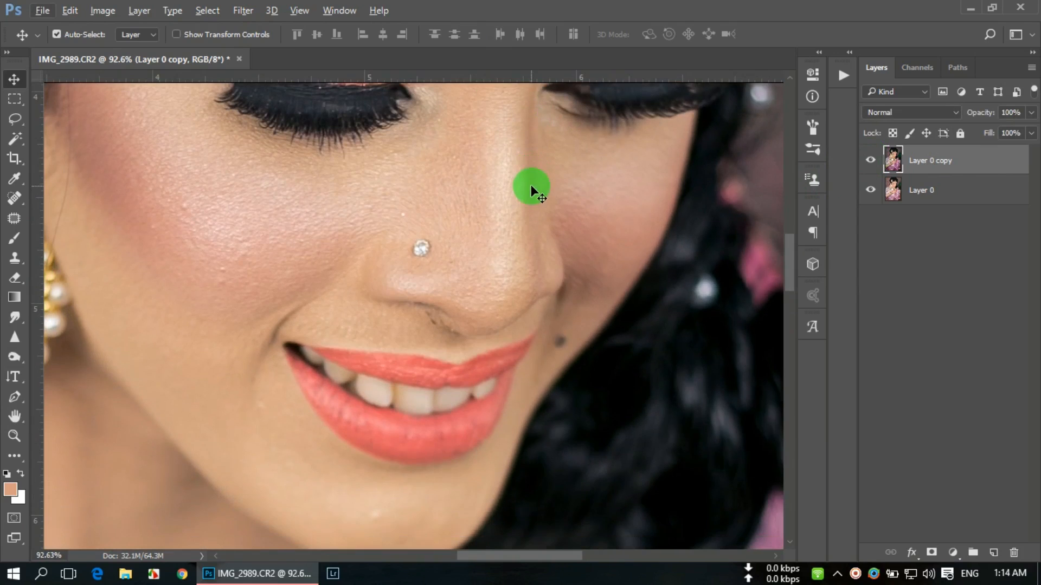
left_click(15, 199)
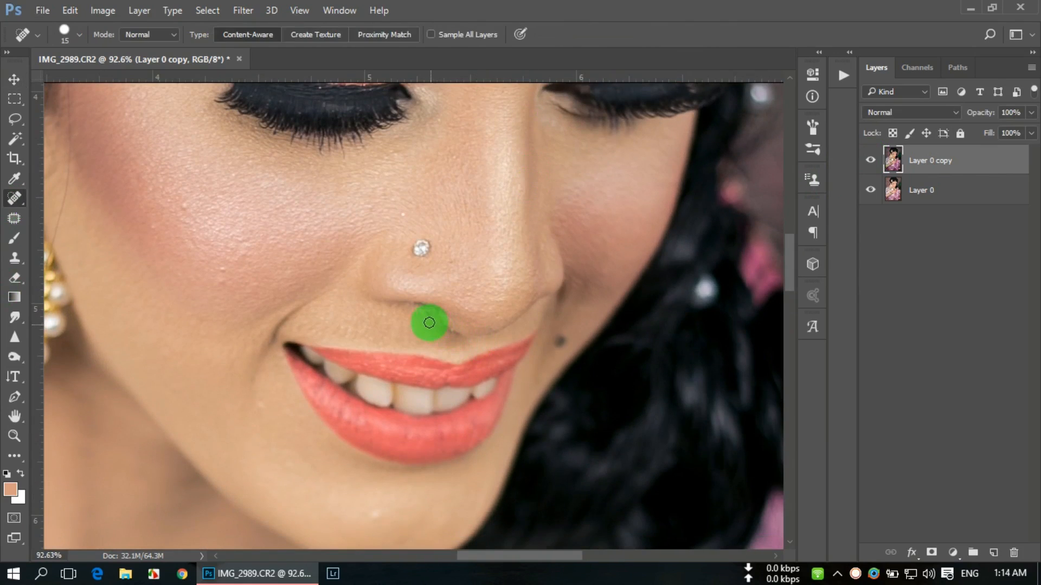
scroll(295, 493, "down", 1)
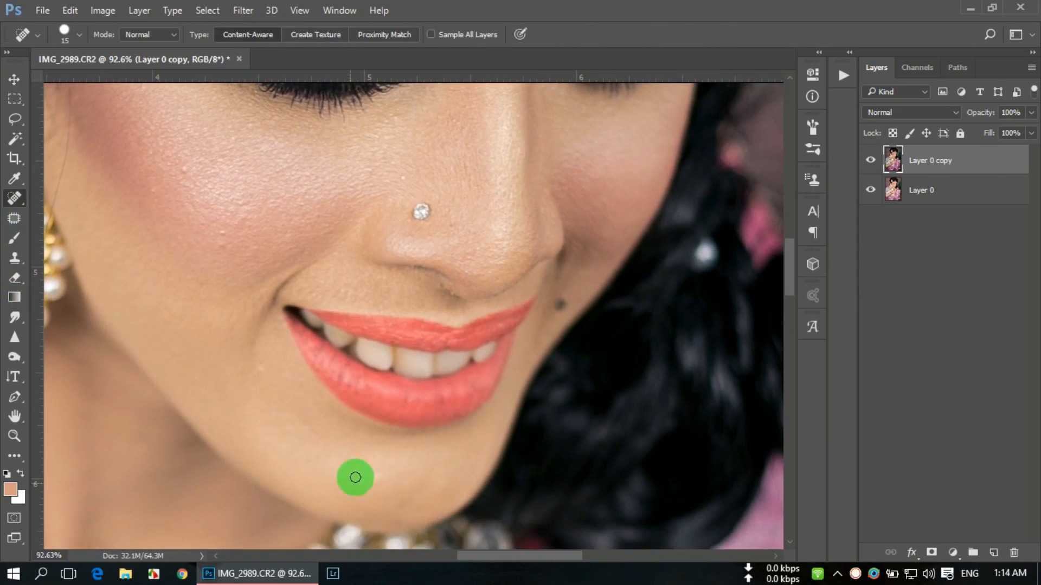
scroll(353, 455, "down", 3)
scroll(277, 271, "up", 3)
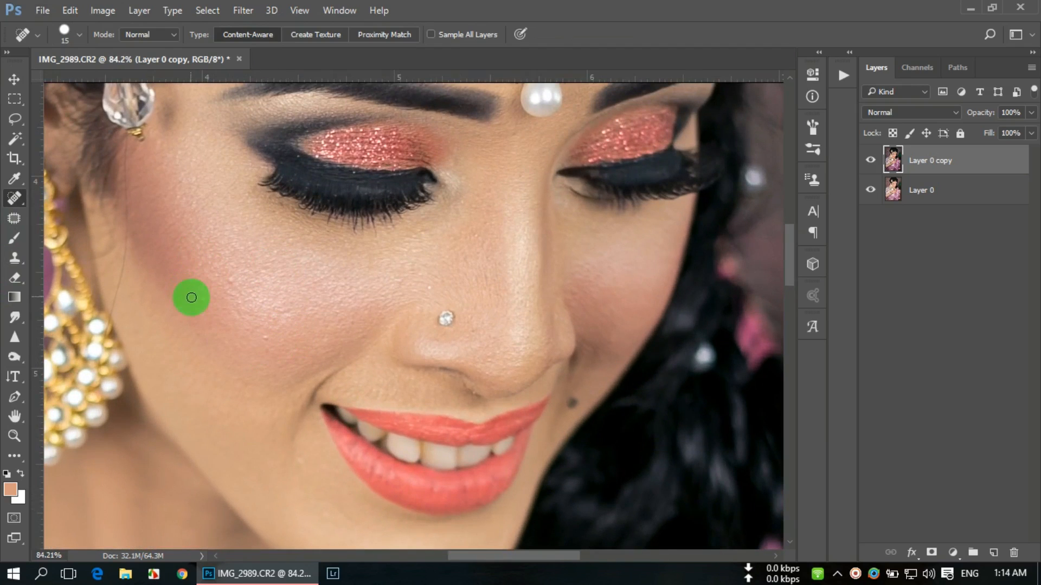
scroll(423, 326, "up", 2)
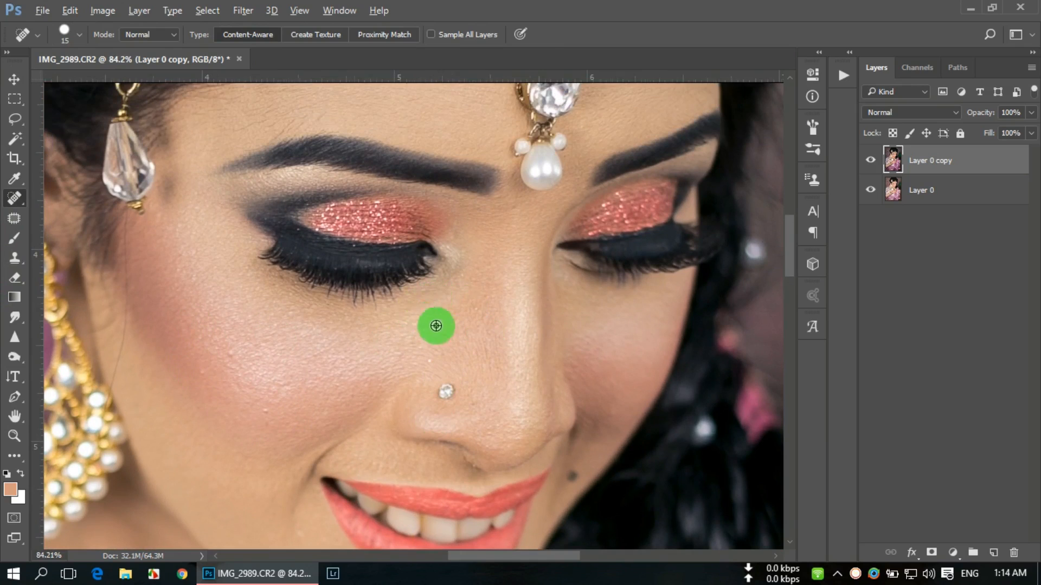
scroll(436, 325, "down", 10)
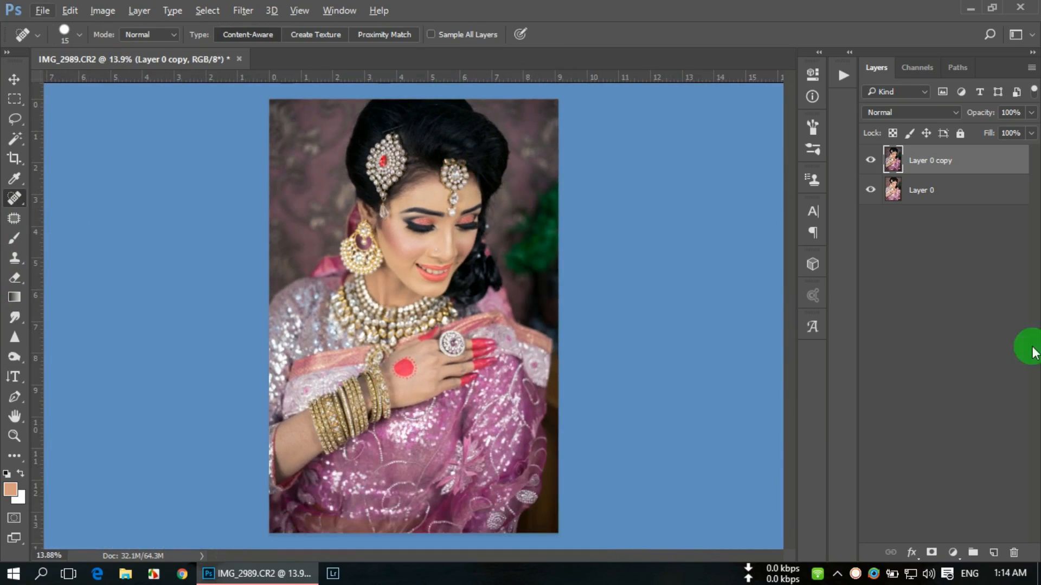
- Duplicate the graded Layer 0 copy as a separate layer for skin smoothing
right_click(945, 193)
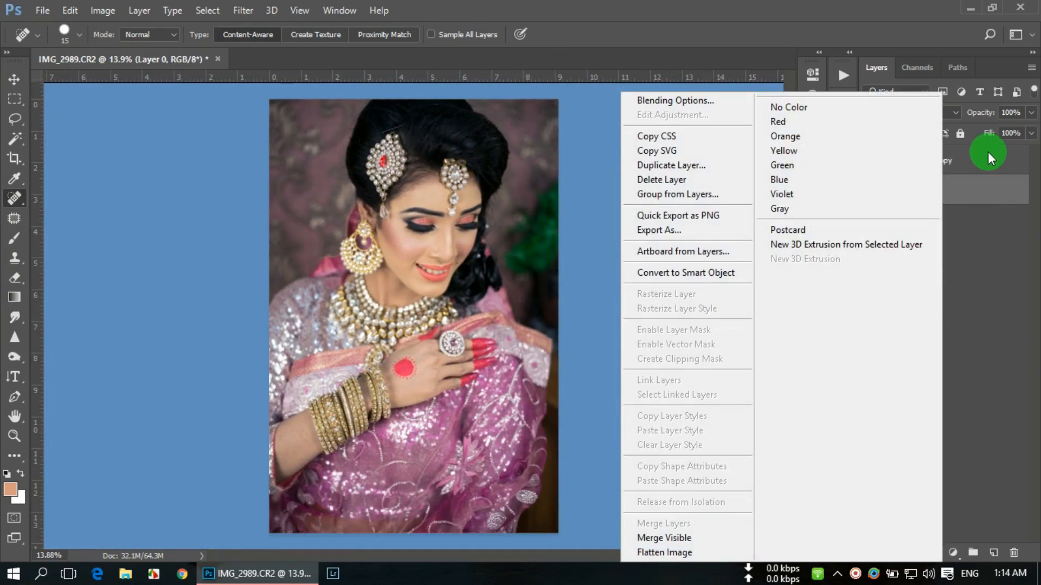
left_click(988, 156)
left_click(988, 156)
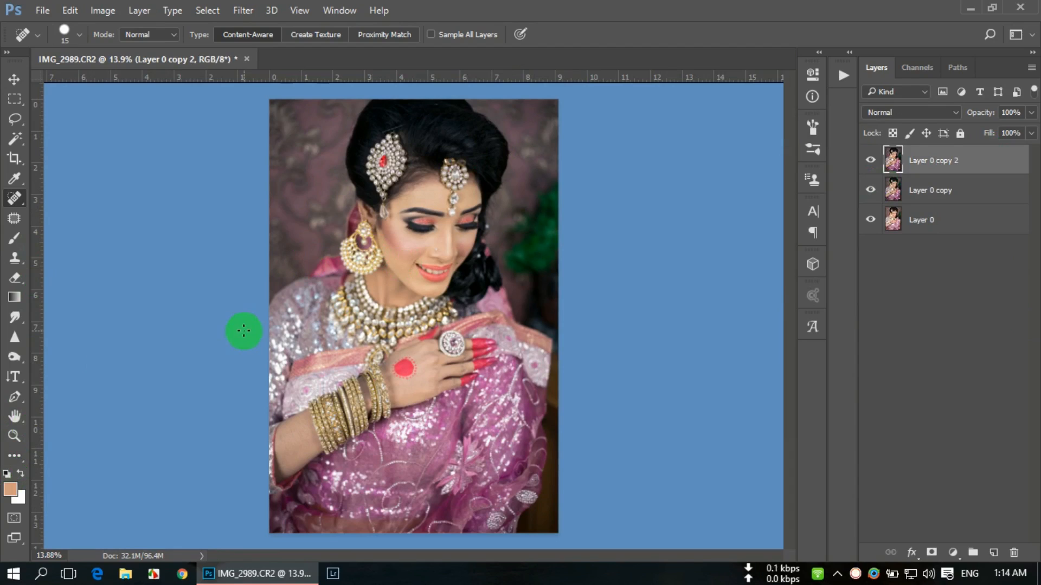
- Smooth the skin on Layer 0 copy 2 with the Imagenomic Portraiture filter using the Default preset
left_click(242, 13)
mouse_move(372, 329)
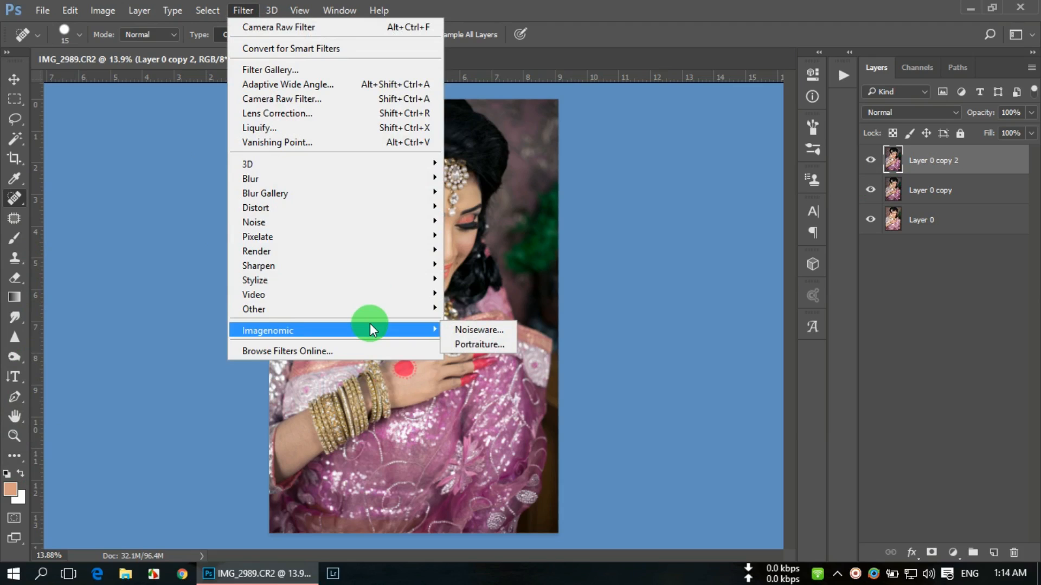
left_click(478, 345)
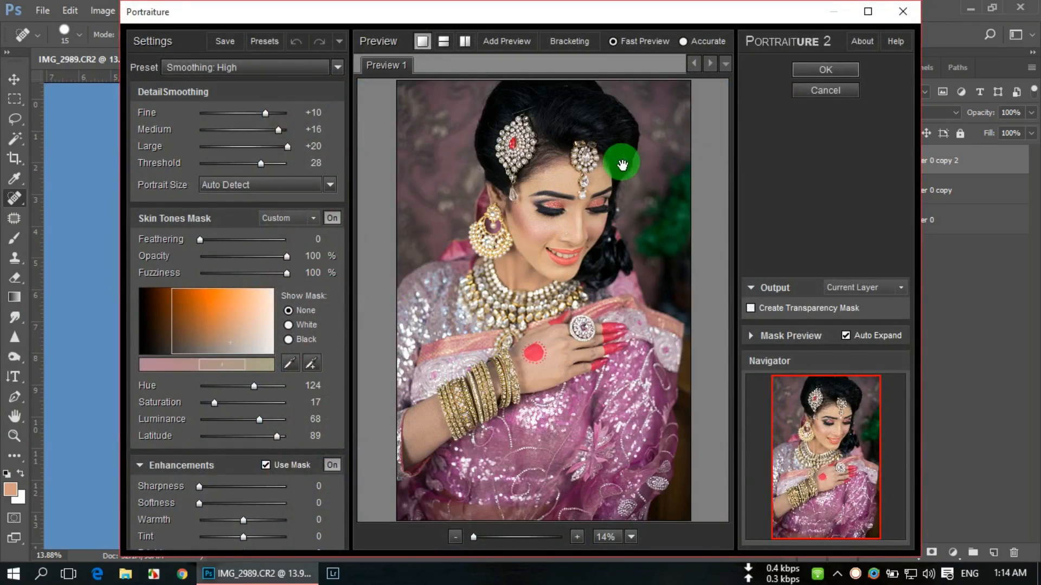
scroll(611, 169, "up", 5)
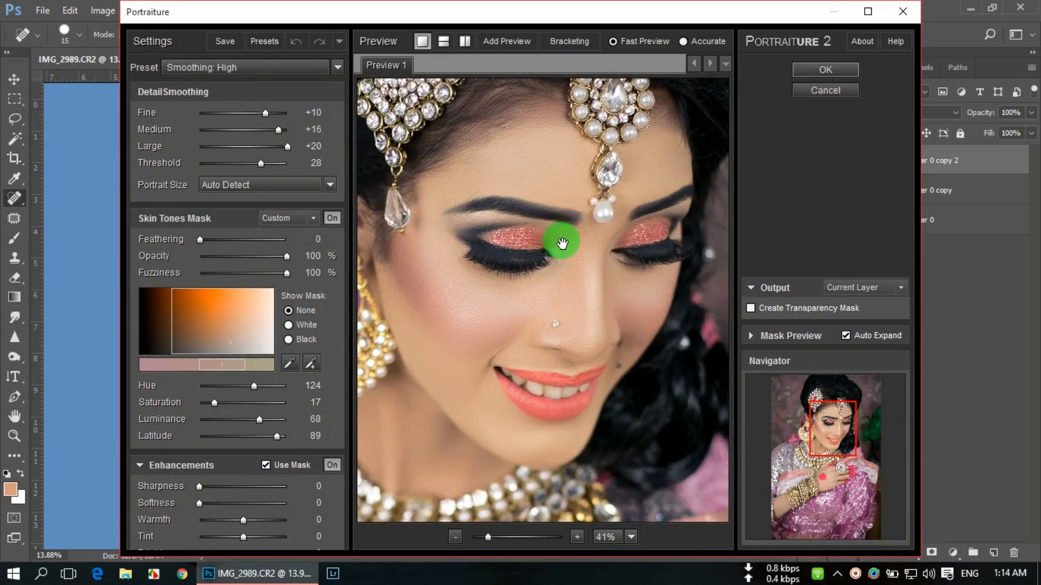
left_click_drag(559, 246, 576, 239)
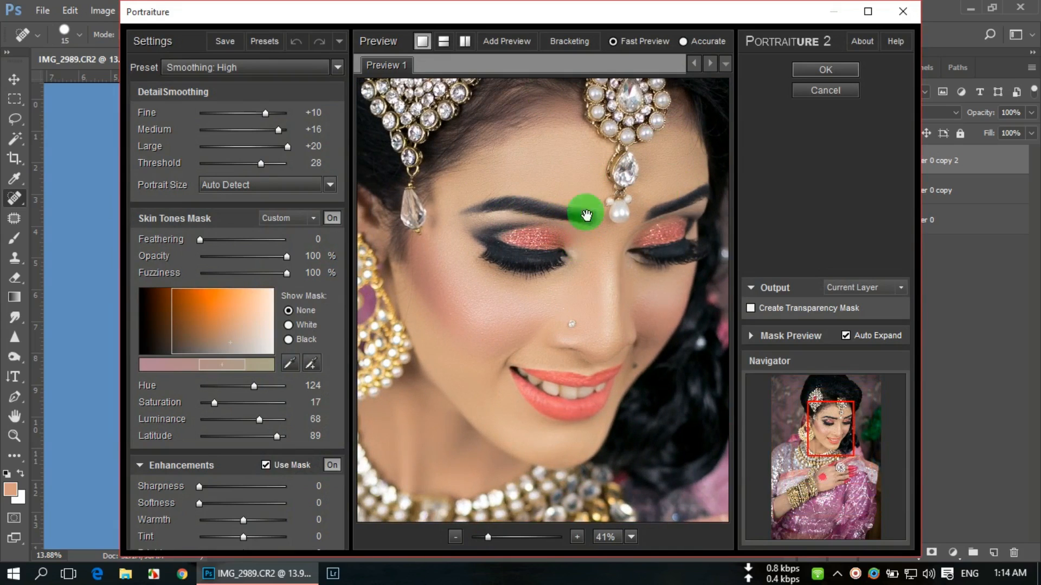
left_click(262, 71)
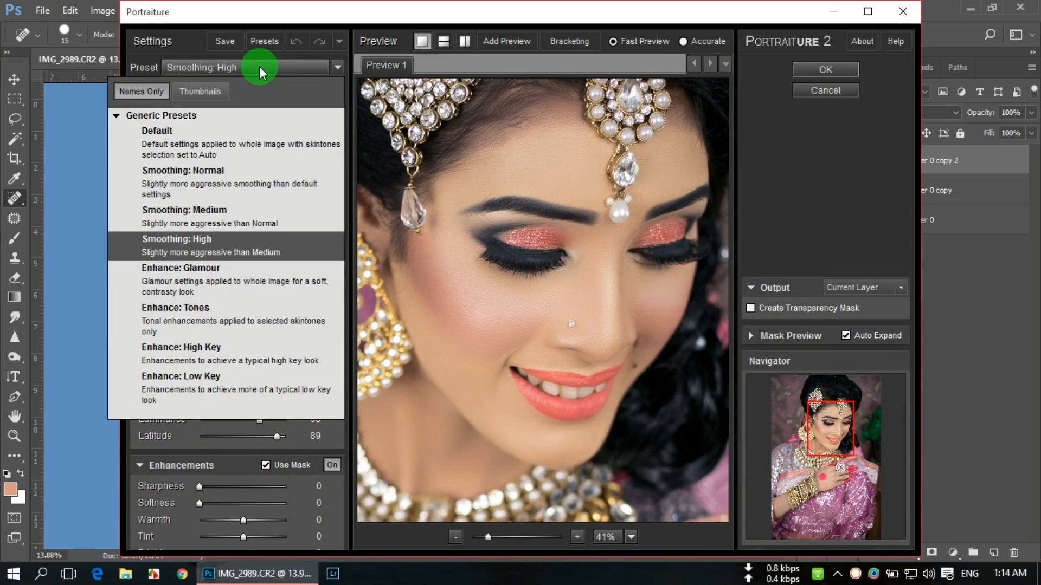
left_click(197, 134)
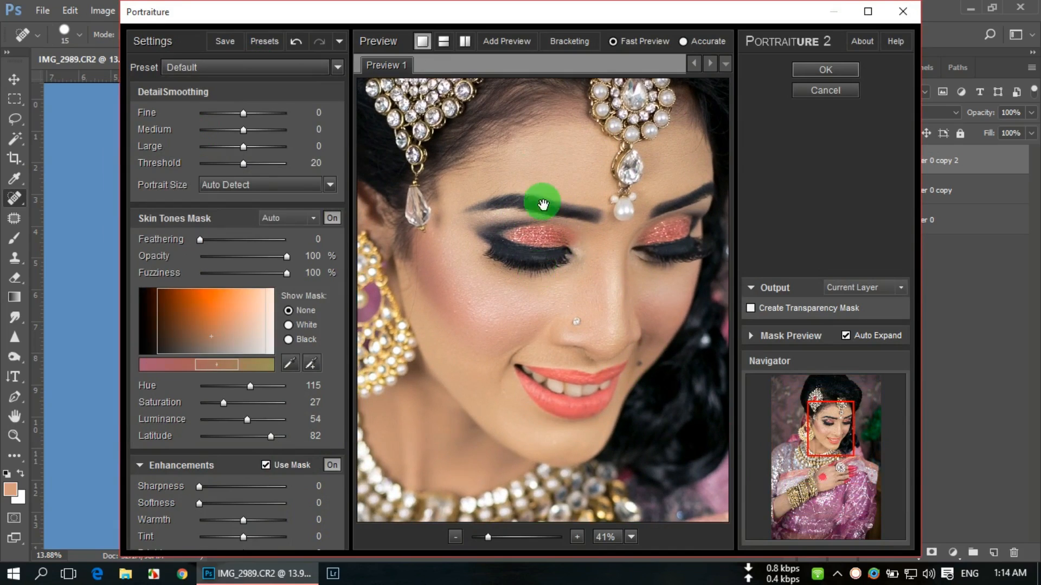
left_click(827, 71)
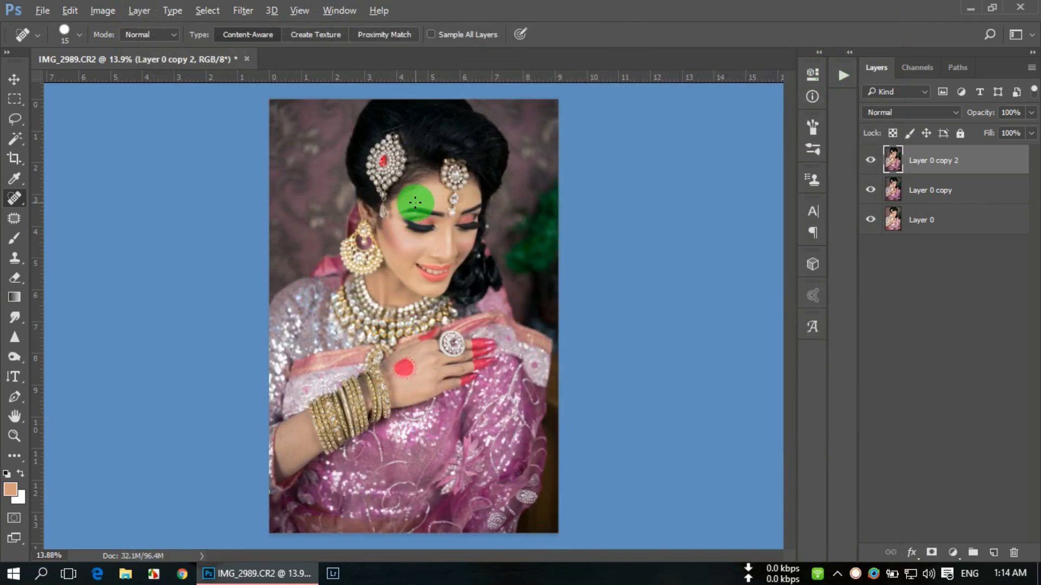
- Examine the smoothed skin on the face both close up and in the full portrait
scroll(415, 203, "up", 5)
scroll(518, 270, "down", 4)
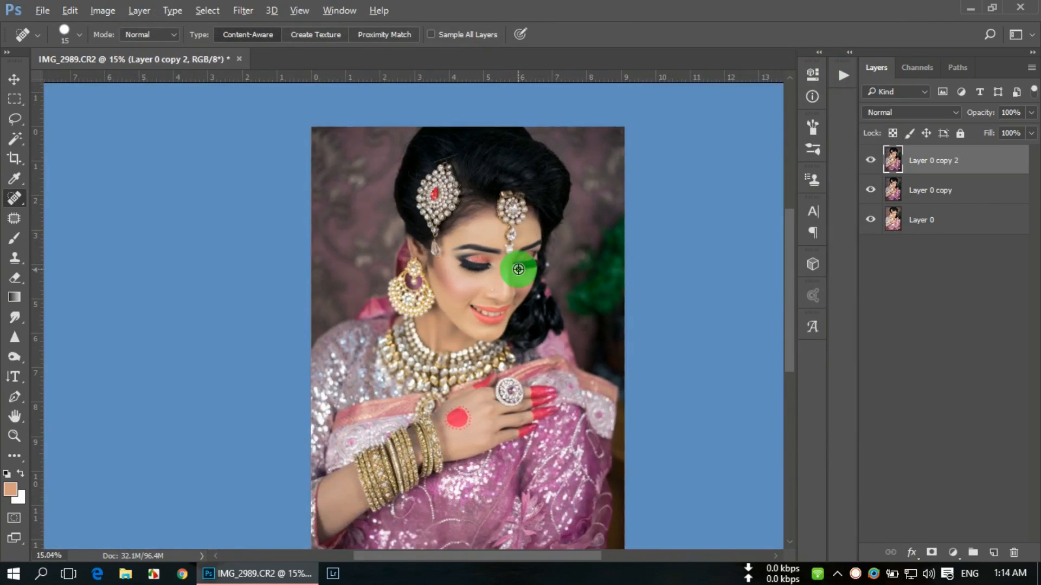
scroll(518, 269, "down", 1)
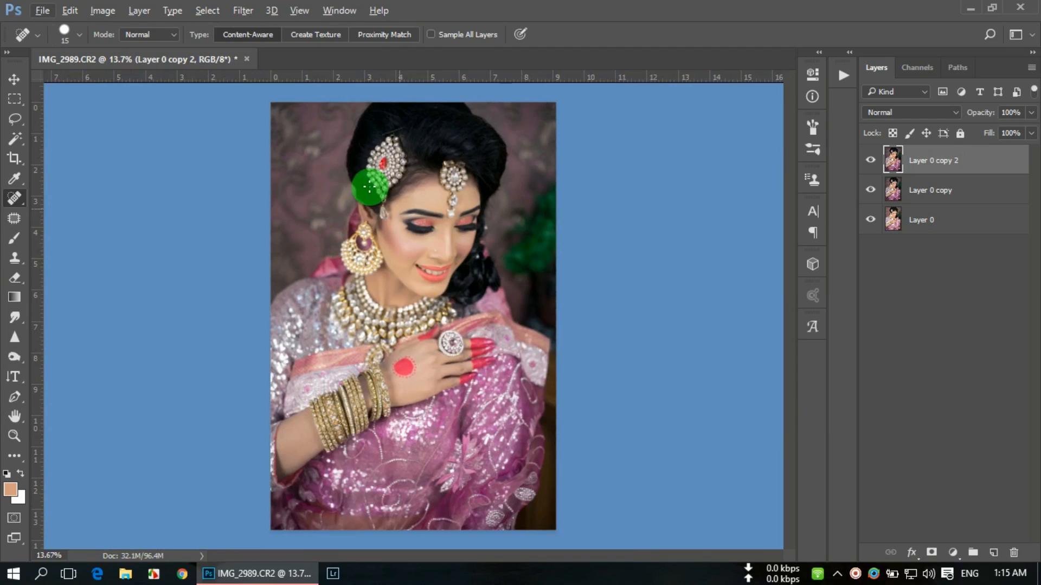
scroll(428, 228, "up", 8)
scroll(534, 287, "down", 8)
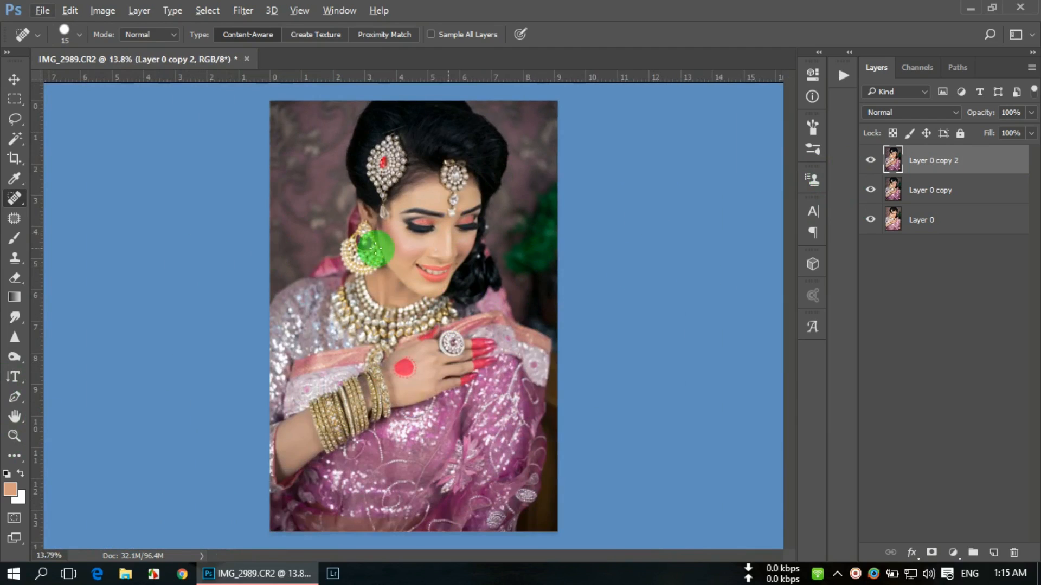
- Brighten the cheeks, nose, forehead and chin on Layer 0 copy 2 with the Dodge tool, using Midtones range and 19% exposure
scroll(375, 226, "up", 7)
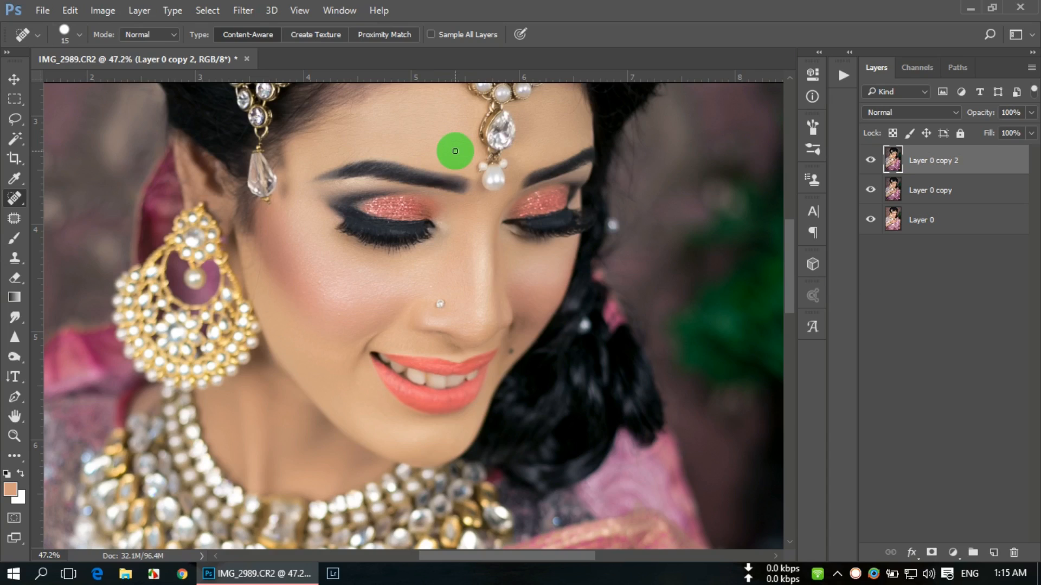
mouse_move(14, 363)
left_mouse_down()
mouse_move(97, 371)
mouse_move(93, 360)
left_mouse_up()
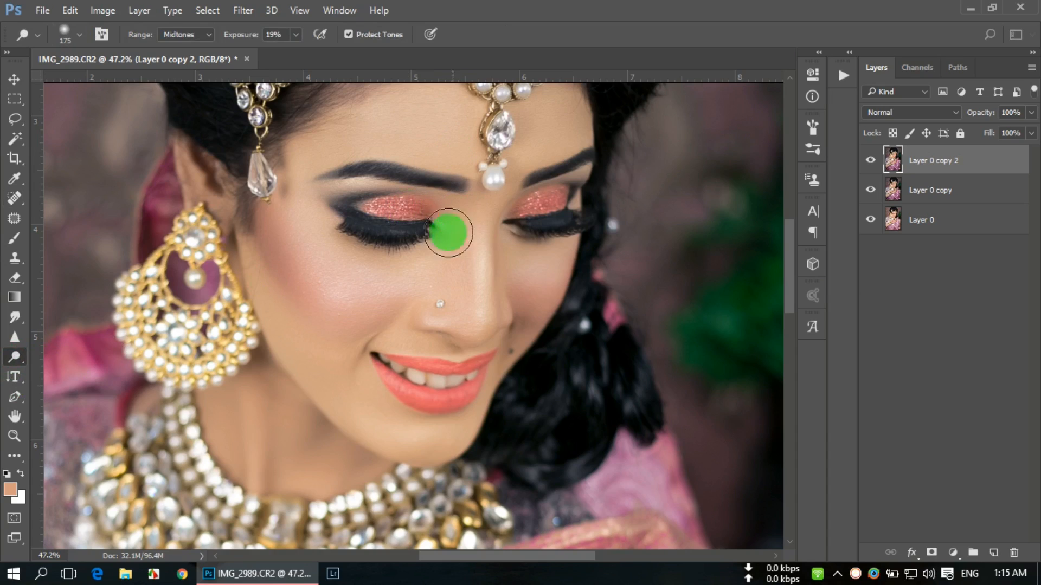
left_click_drag(14, 358, 91, 360)
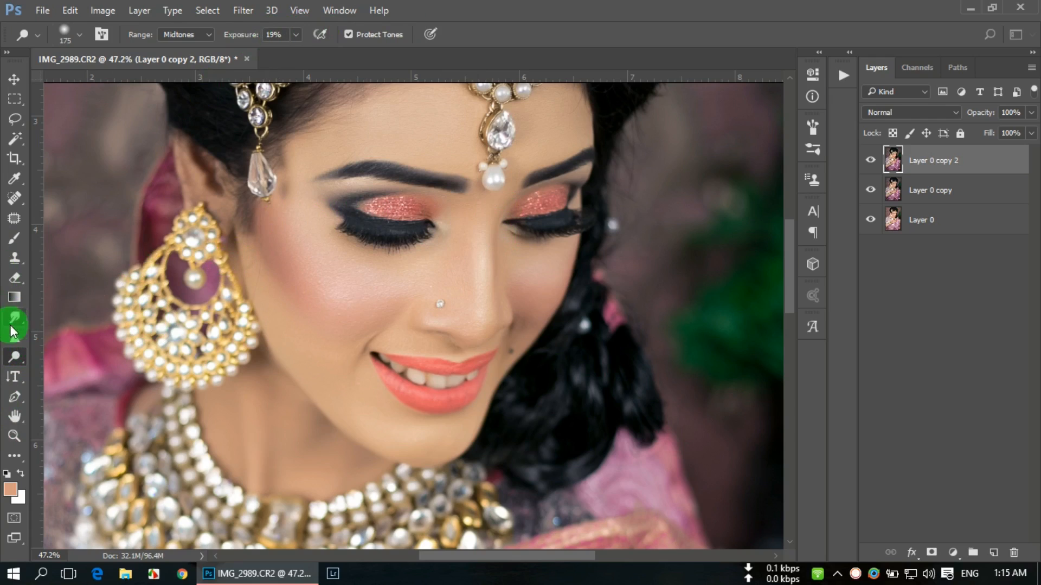
left_click(274, 35)
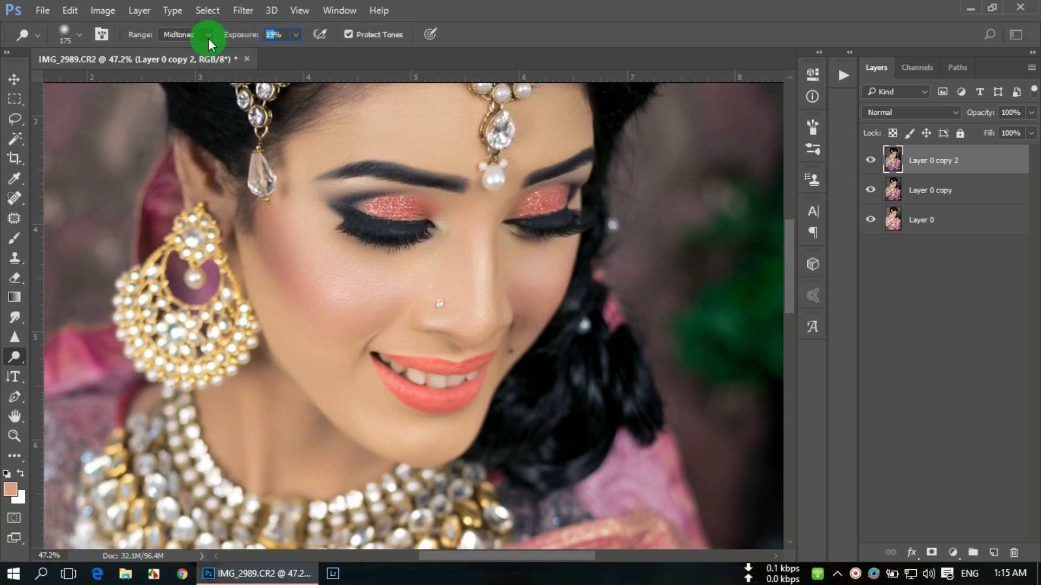
mouse_move(312, 257)
left_mouse_down()
mouse_move(363, 278)
mouse_move(470, 247)
mouse_move(503, 223)
mouse_move(488, 195)
mouse_move(479, 315)
mouse_move(517, 273)
left_mouse_up()
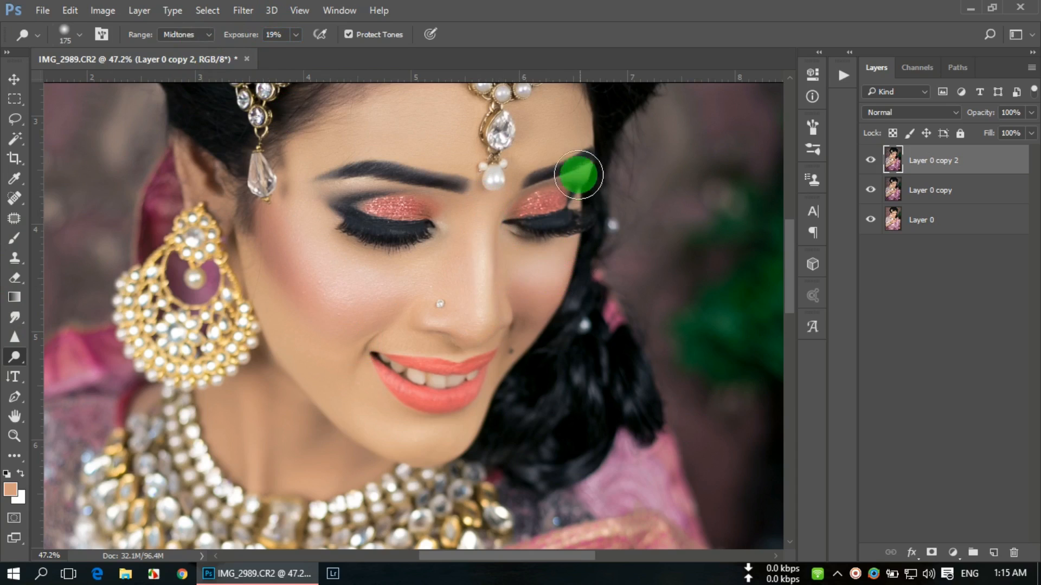
mouse_move(414, 149)
left_mouse_down()
mouse_move(421, 132)
mouse_move(485, 146)
left_mouse_up()
mouse_move(378, 419)
left_mouse_down()
mouse_move(450, 437)
mouse_move(287, 419)
mouse_move(233, 380)
mouse_move(261, 406)
mouse_move(271, 453)
mouse_move(209, 407)
mouse_move(257, 404)
mouse_move(342, 474)
mouse_move(393, 439)
left_mouse_up()
- Brighten the skin of the hand and forearm with the Dodge tool at brush size 250, Midtones range and 19% exposure
scroll(548, 225, "down", 3)
scroll(544, 215, "down", 2)
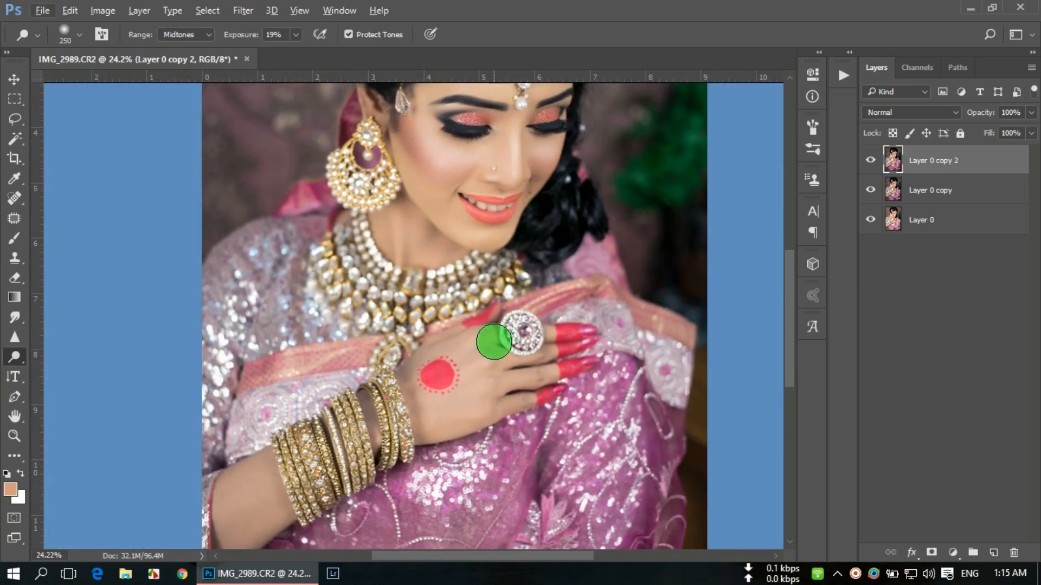
left_click_drag(491, 343, 440, 362)
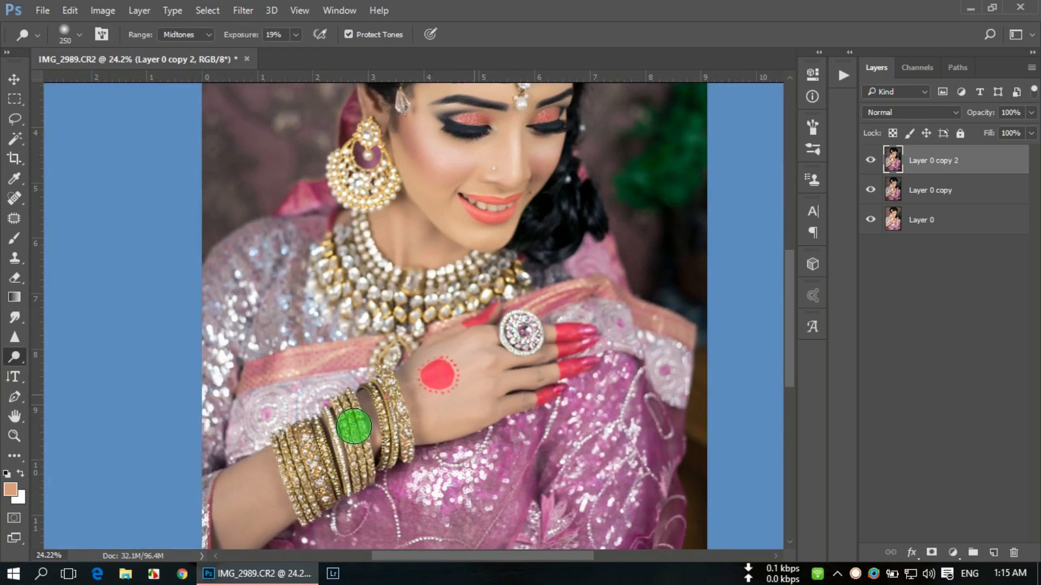
mouse_move(493, 366)
left_mouse_down()
mouse_move(555, 356)
mouse_move(493, 394)
left_mouse_up()
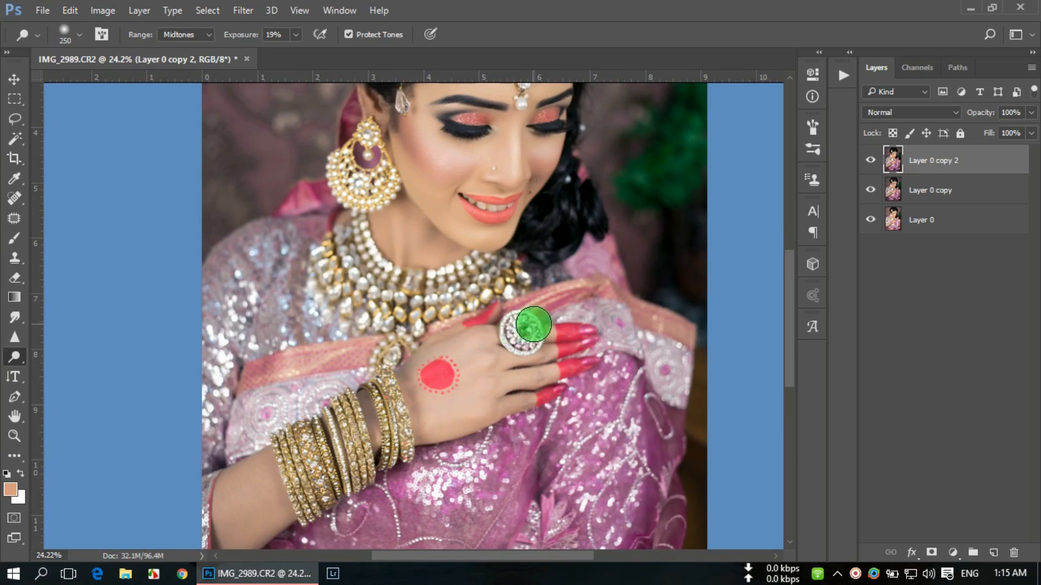
scroll(203, 452, "down", 2)
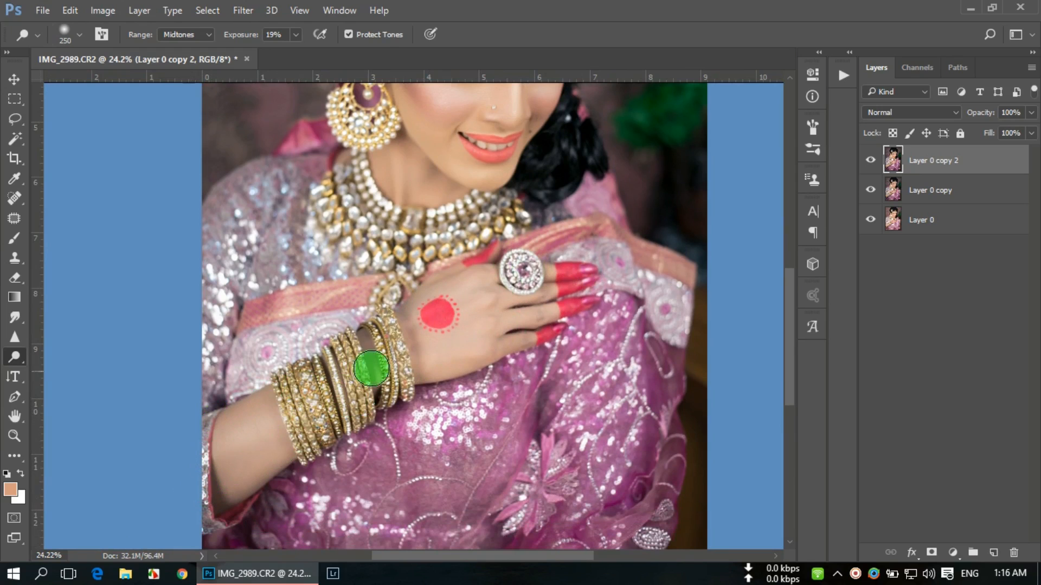
scroll(380, 361, "down", 1)
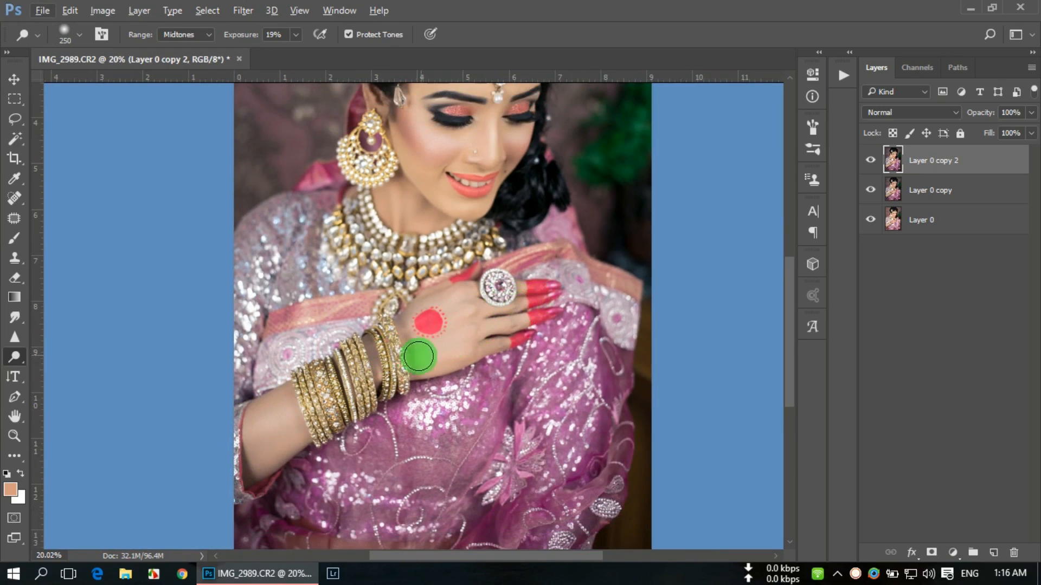
- Compare the portrait with Layer 0 copy 2 hidden and shown to judge the smoothing and dodging
scroll(414, 312, "down", 2)
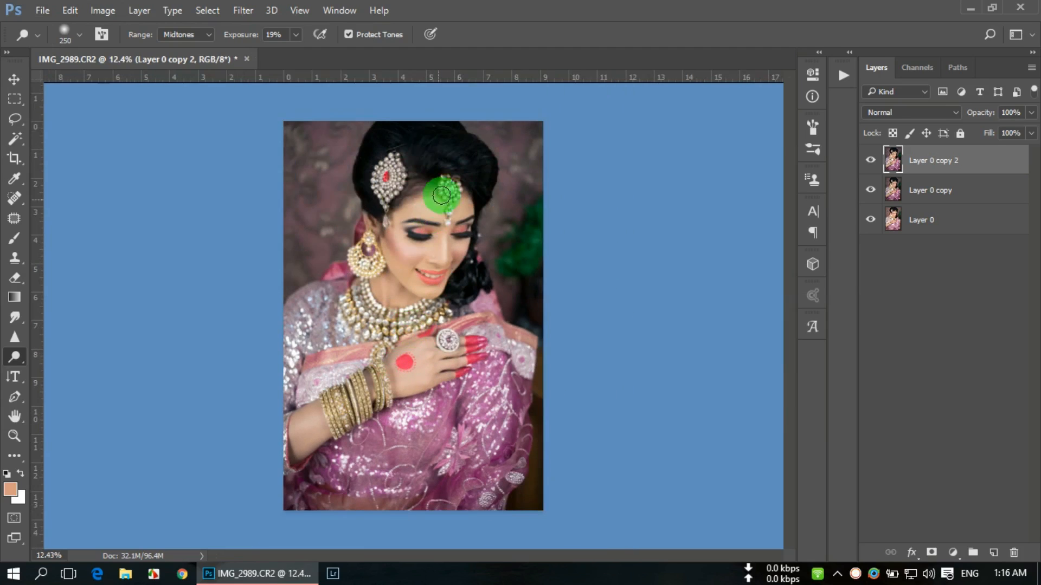
scroll(429, 198, "up", 3)
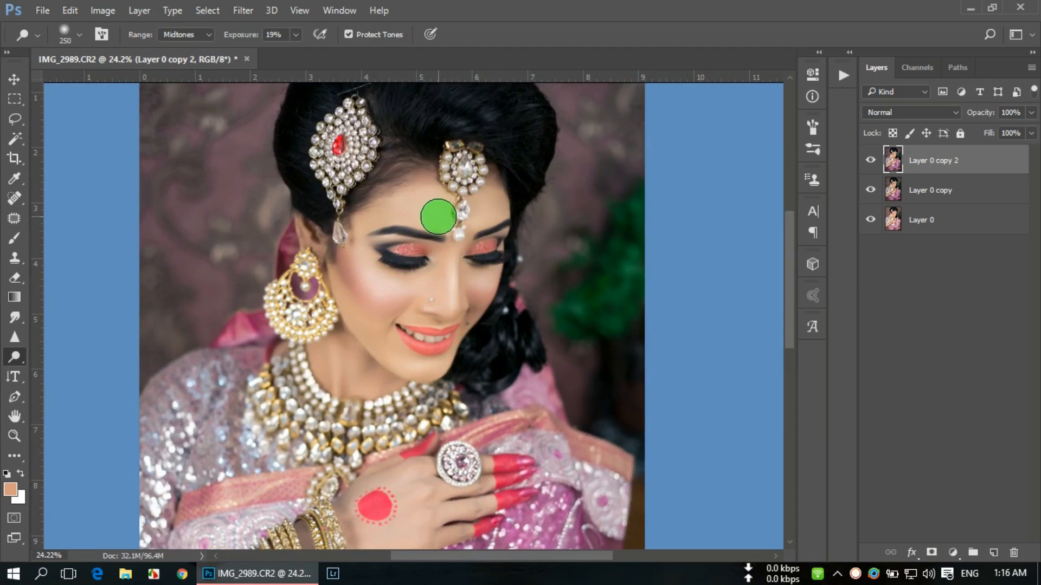
scroll(520, 205, "down", 4)
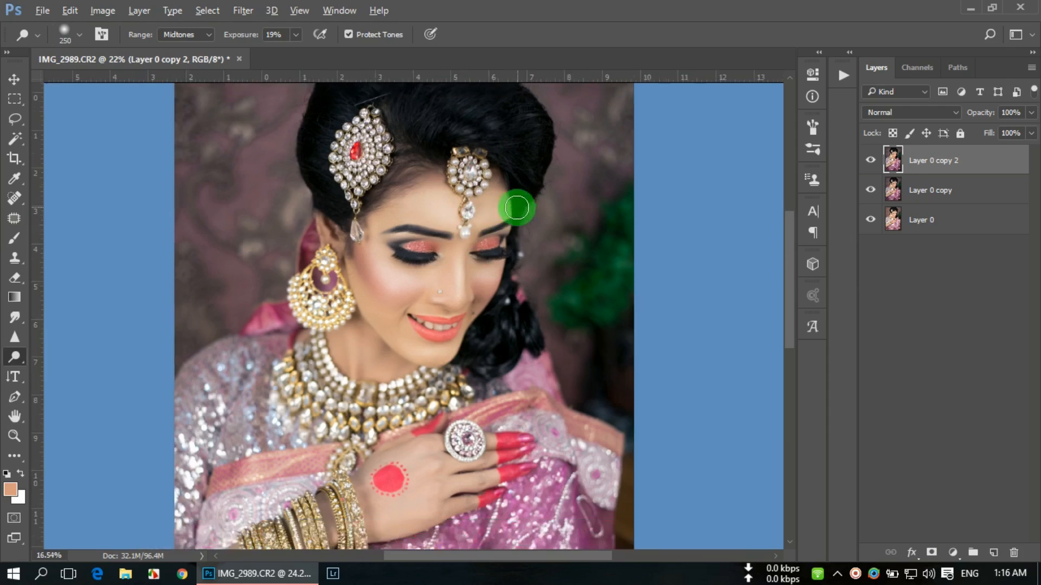
left_click(867, 159)
left_click(868, 160)
left_click(870, 160)
left_click(871, 160)
left_click(871, 160)
left_click(871, 161)
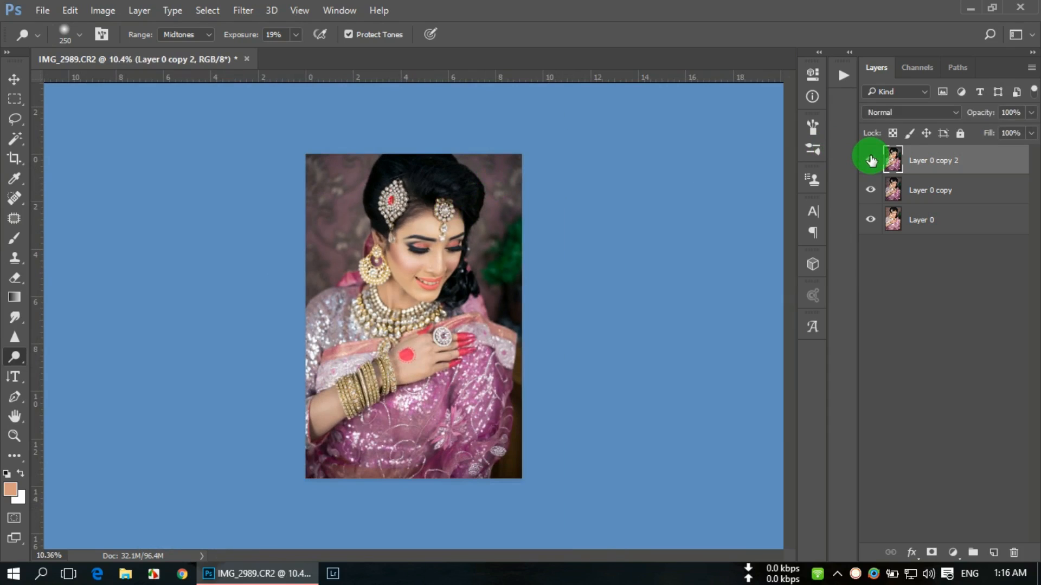
left_click(871, 161)
left_click(871, 160)
left_click(871, 160)
left_click(871, 160)
scroll(530, 230, "up", 8)
scroll(509, 233, "down", 4)
scroll(321, 271, "down", 3)
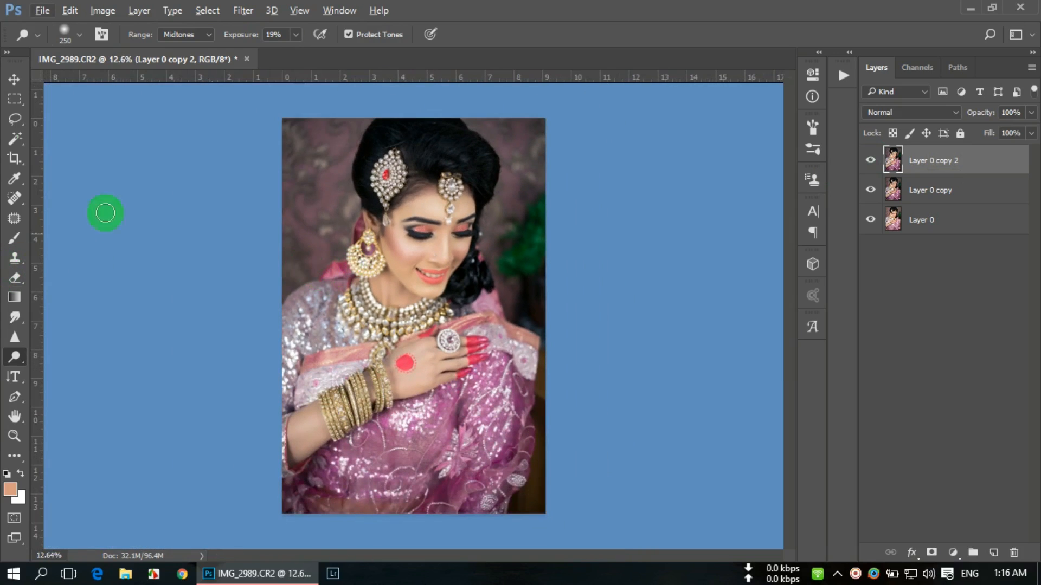
- Duplicate Layer 0 copy 2 and set the new layer's blend mode to Soft Light
left_click(13, 81)
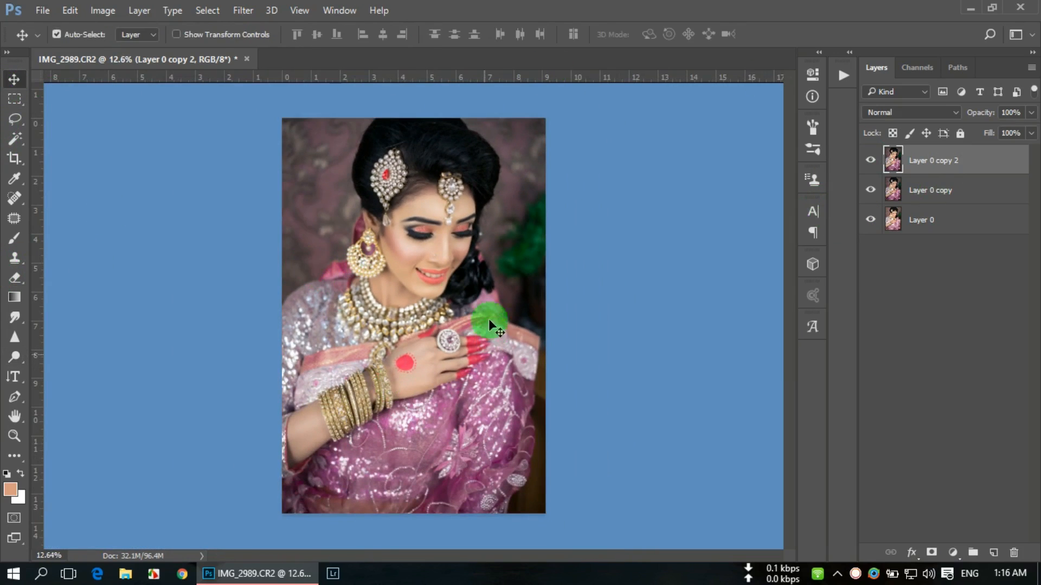
scroll(489, 319, "up", 6)
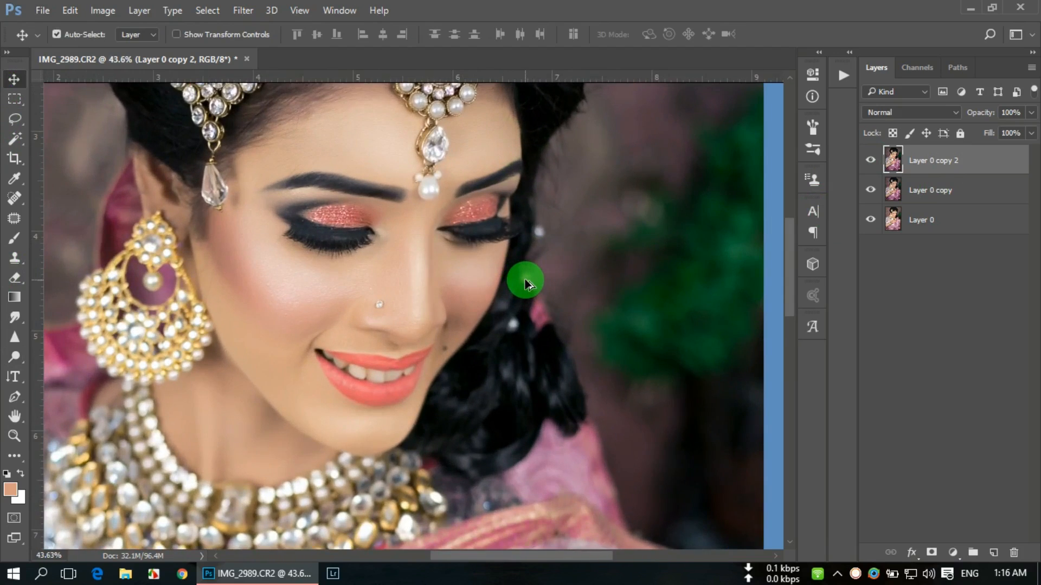
scroll(525, 280, "down", 5)
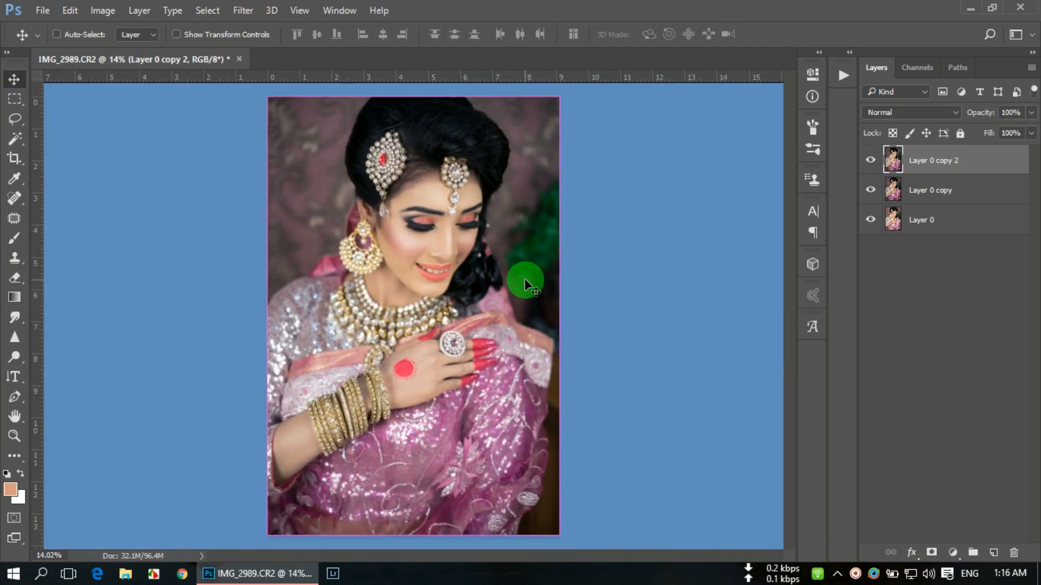
key("ctrl+j")
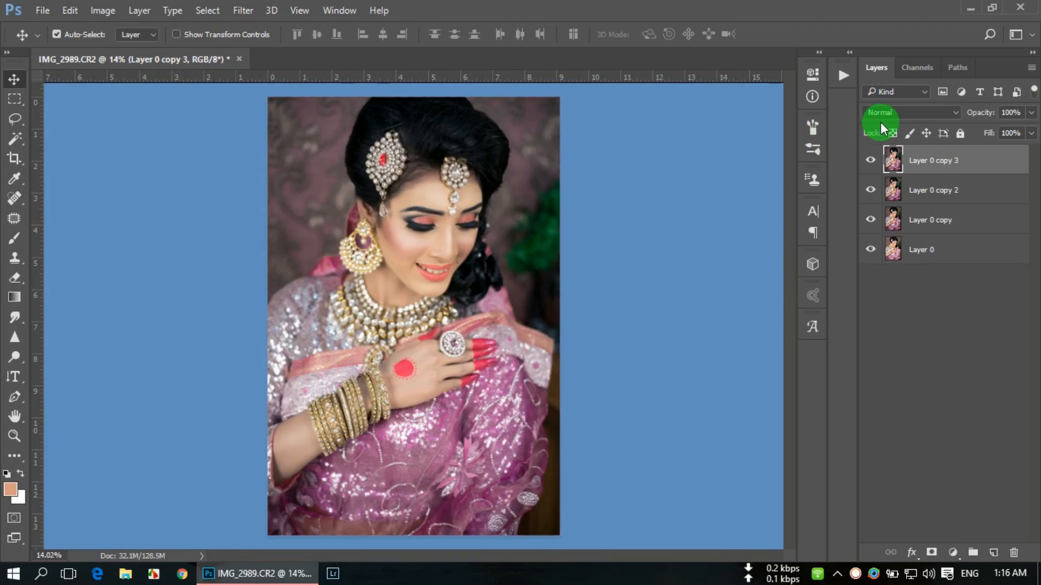
left_click(944, 115)
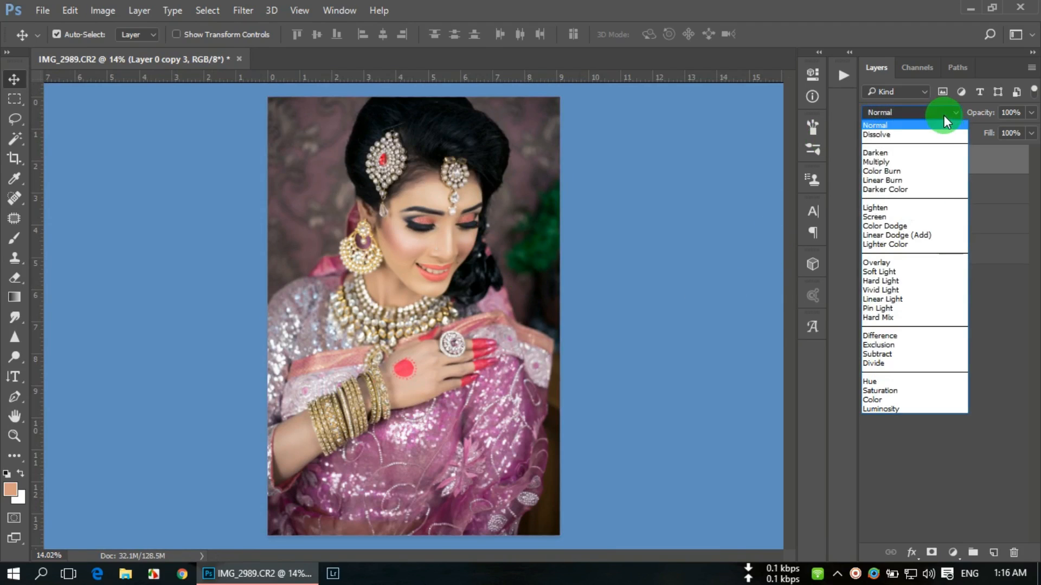
left_click(916, 272)
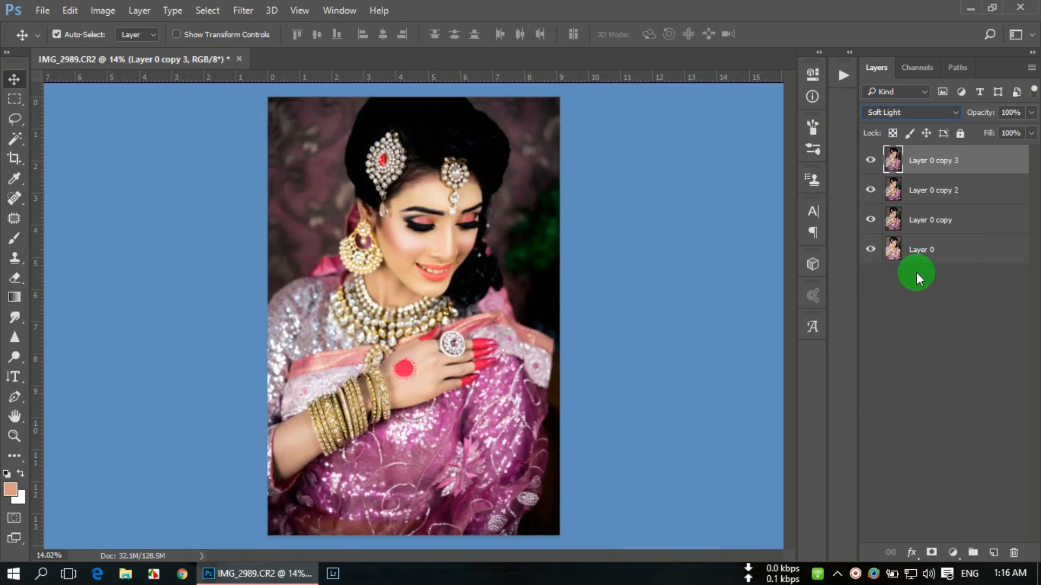
- Apply a High Pass filter with a 6.0 pixel radius to the Soft Light layer
left_click(242, 11)
mouse_move(430, 309)
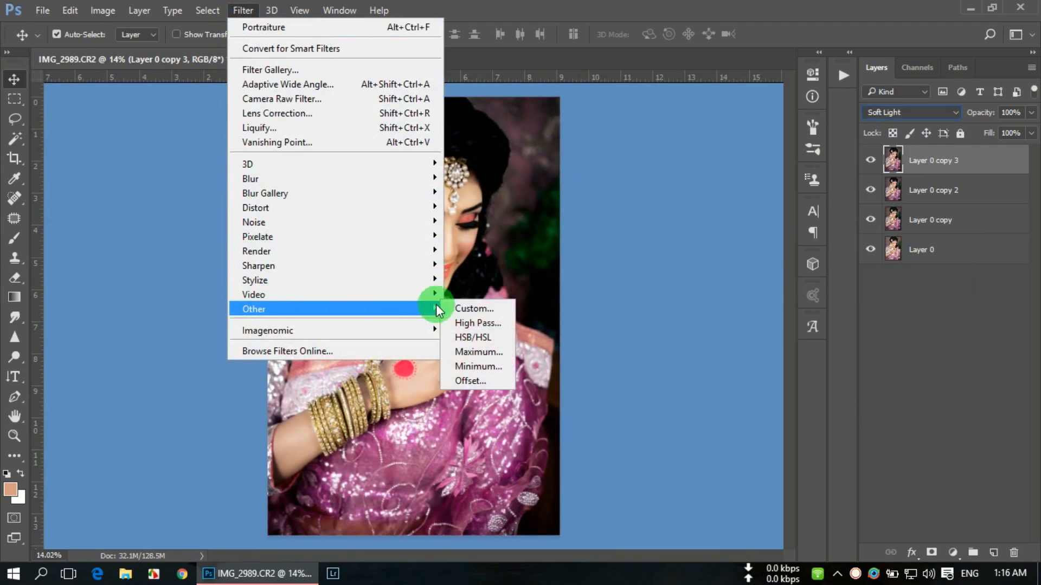
left_click(479, 324)
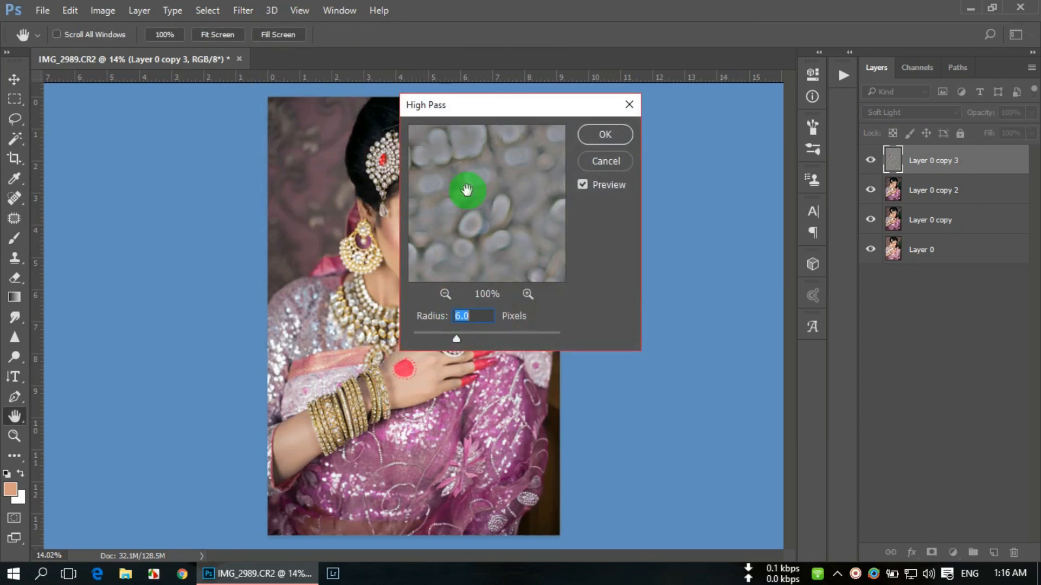
left_click_drag(475, 109, 634, 201)
left_click(449, 260)
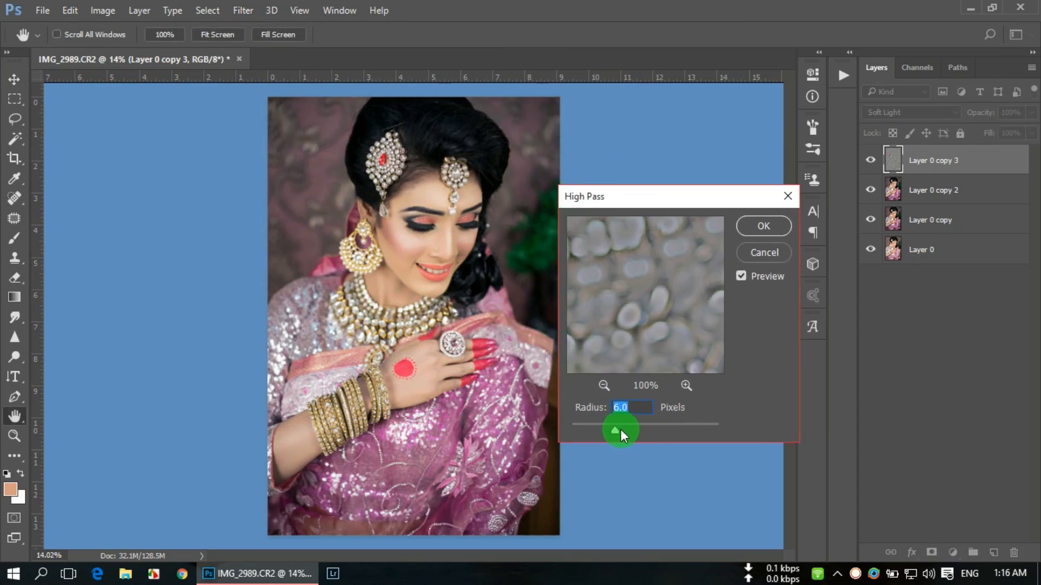
left_click(762, 225)
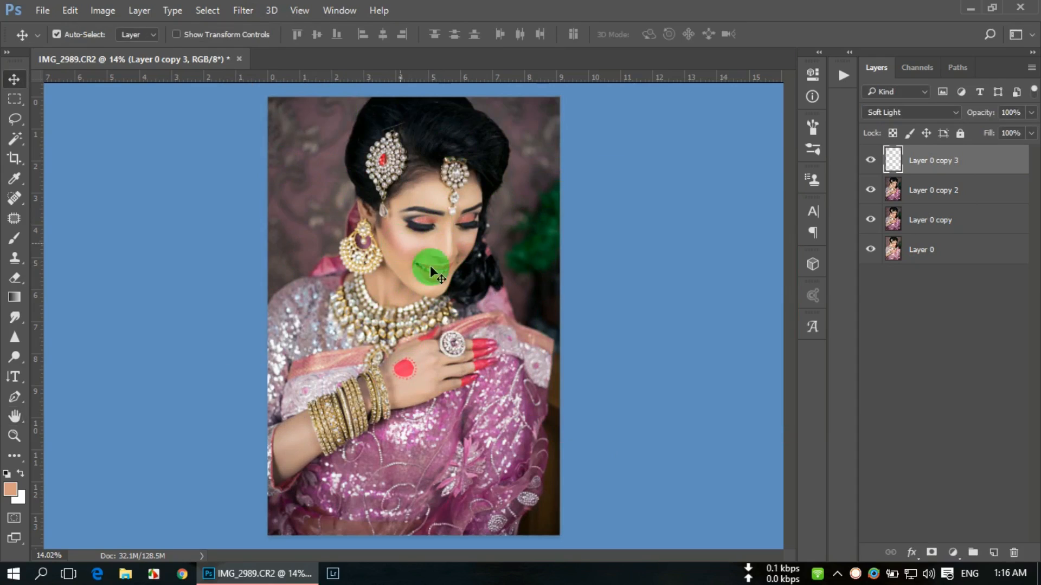
- Compare the face close up with the High Pass layer hidden and shown to judge the sharpening
scroll(454, 224, "up", 10)
scroll(223, 342, "down", 3)
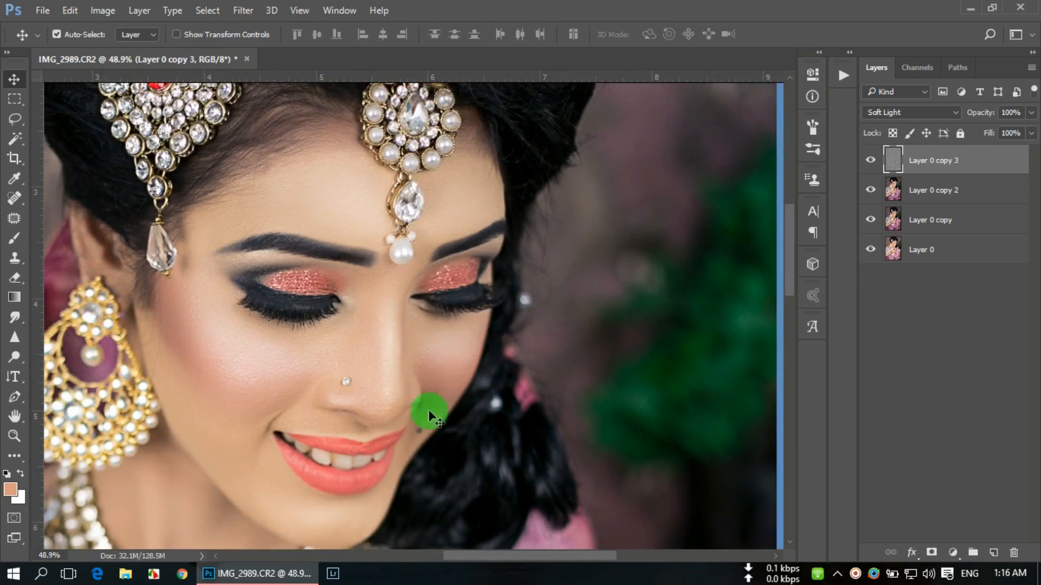
left_click(872, 160)
left_click(872, 160)
left_click(872, 161)
left_click(871, 161)
left_click(872, 160)
left_click(872, 160)
left_click(872, 160)
scroll(492, 239, "down", 5)
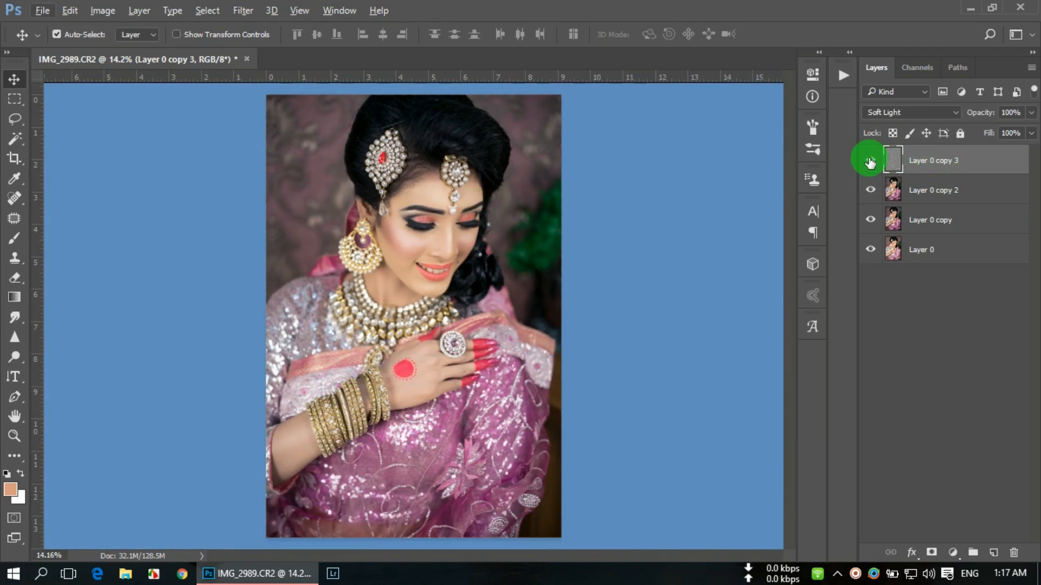
- Compare the original Layer 0 with the full retouch by hiding the three layers above it and showing them again
left_click_drag(869, 161, 870, 224)
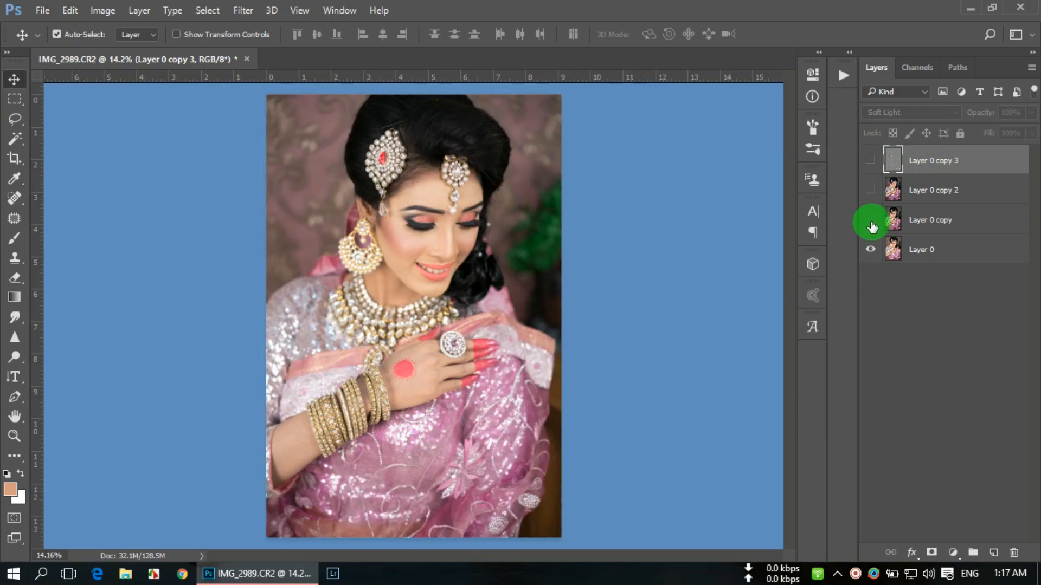
left_click(873, 230)
left_click(872, 149)
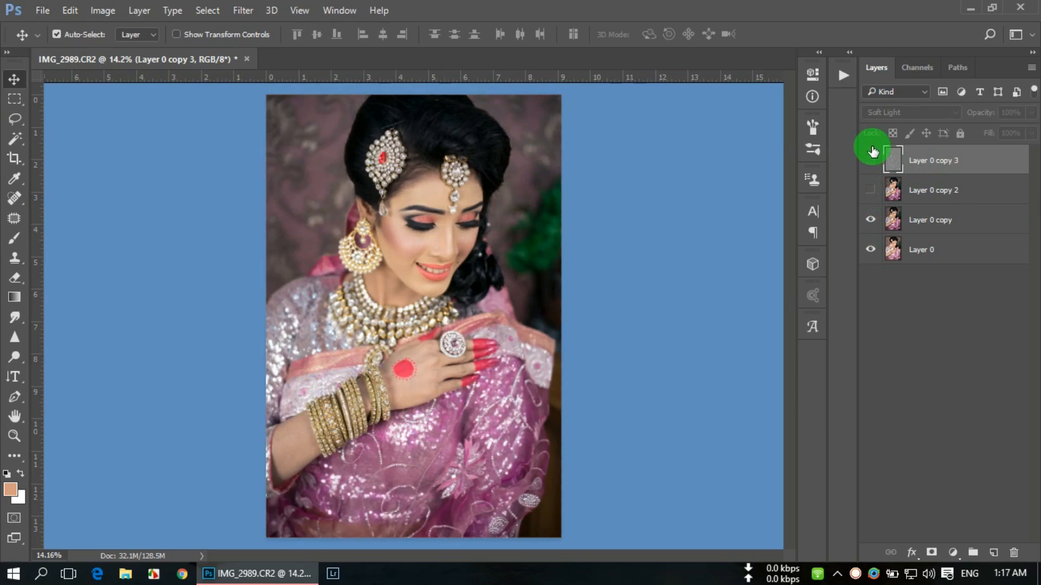
left_click(869, 222)
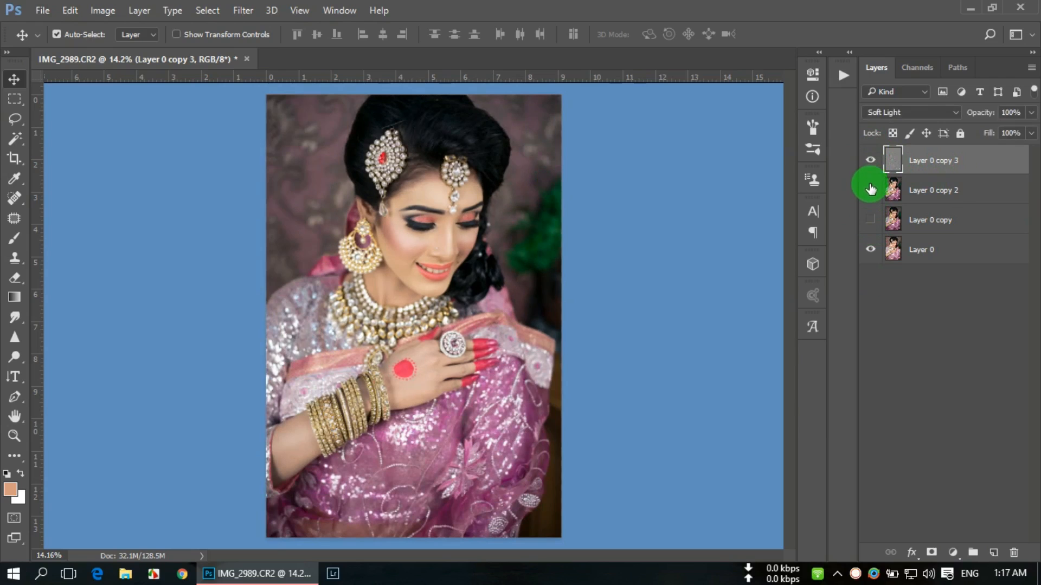
left_click_drag(870, 189, 871, 161)
scroll(472, 260, "down", 1)
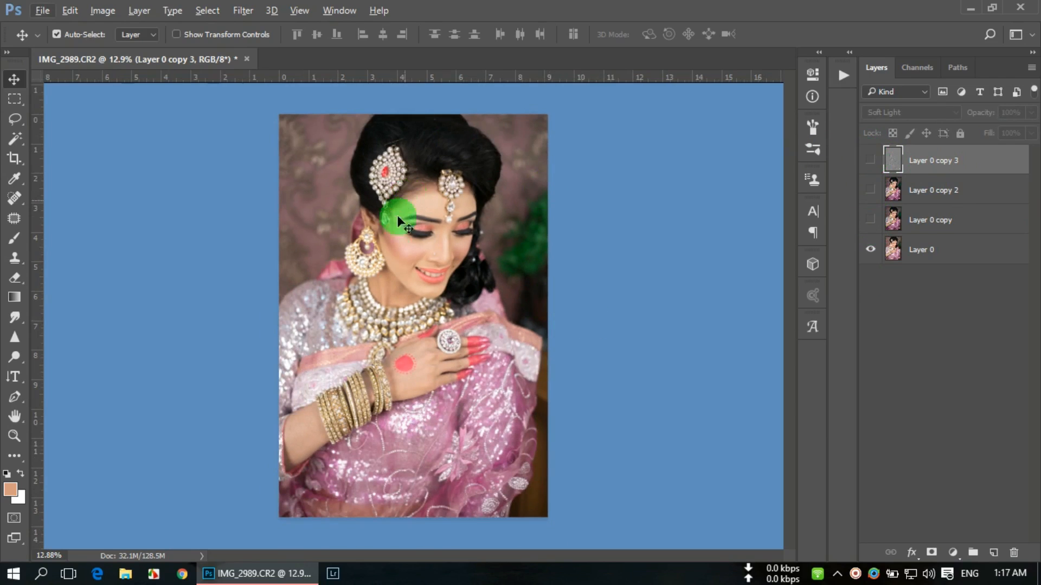
left_click_drag(869, 160, 867, 225)
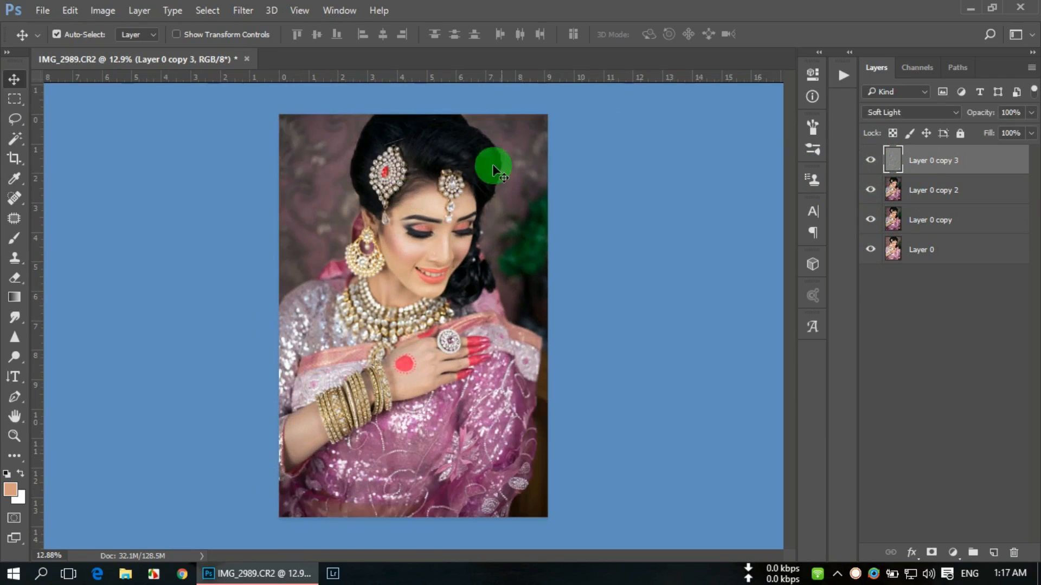
scroll(490, 225, "up", 2)
scroll(490, 223, "down", 1)
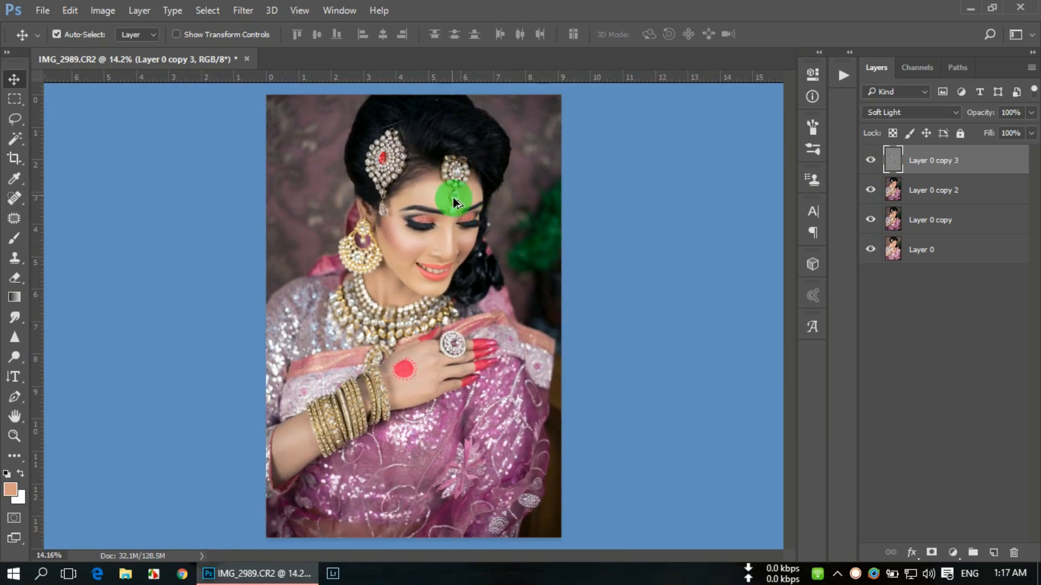
scroll(450, 198, "down", 1)
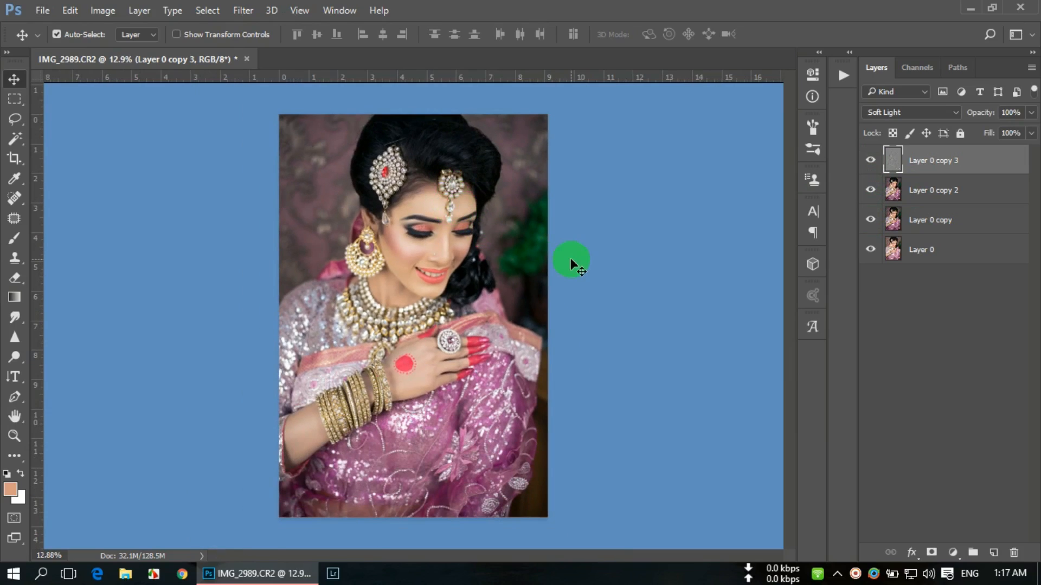